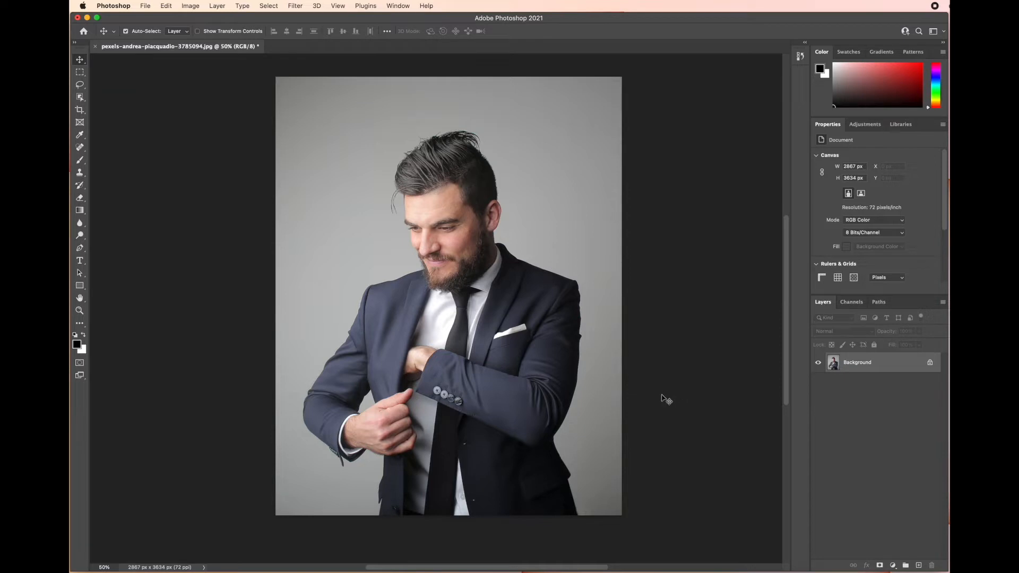
Step: Reset the Essentials workspace and restore all tools to their default settings
{"action": "left_click", "coordinate": [402, 6]}
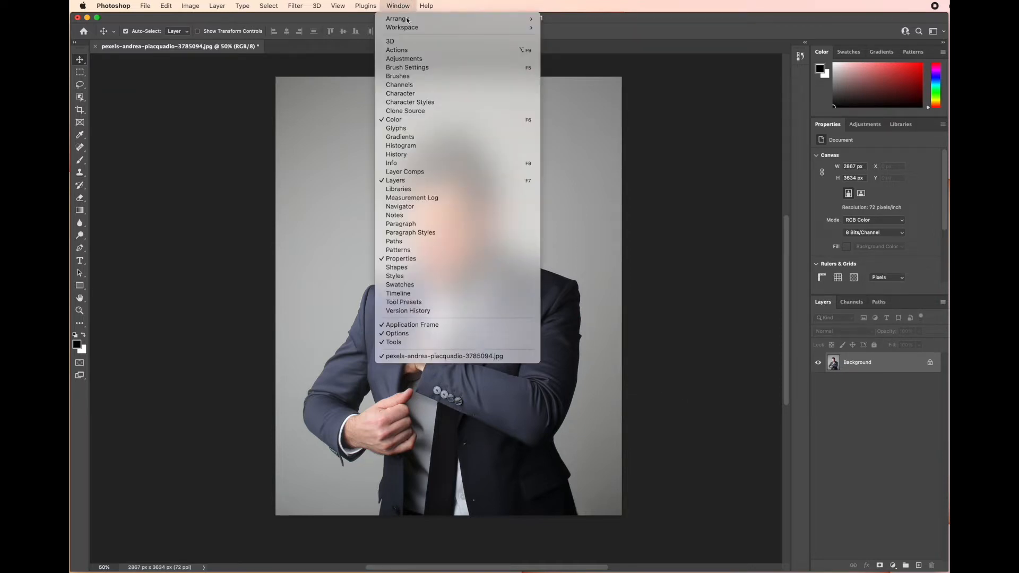
{"action": "mouse_move", "coordinate": [408, 29]}
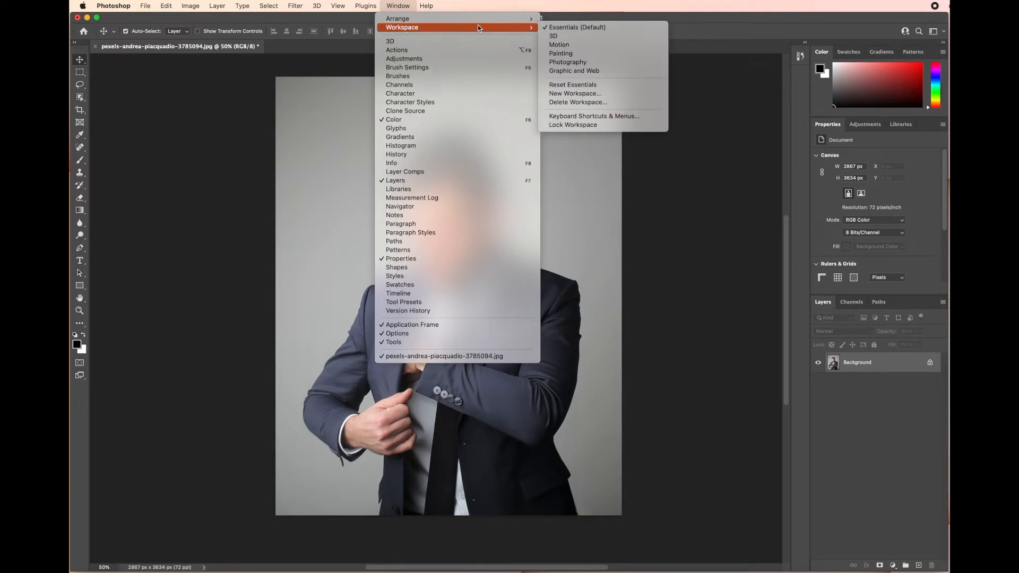
{"action": "left_click", "coordinate": [599, 85]}
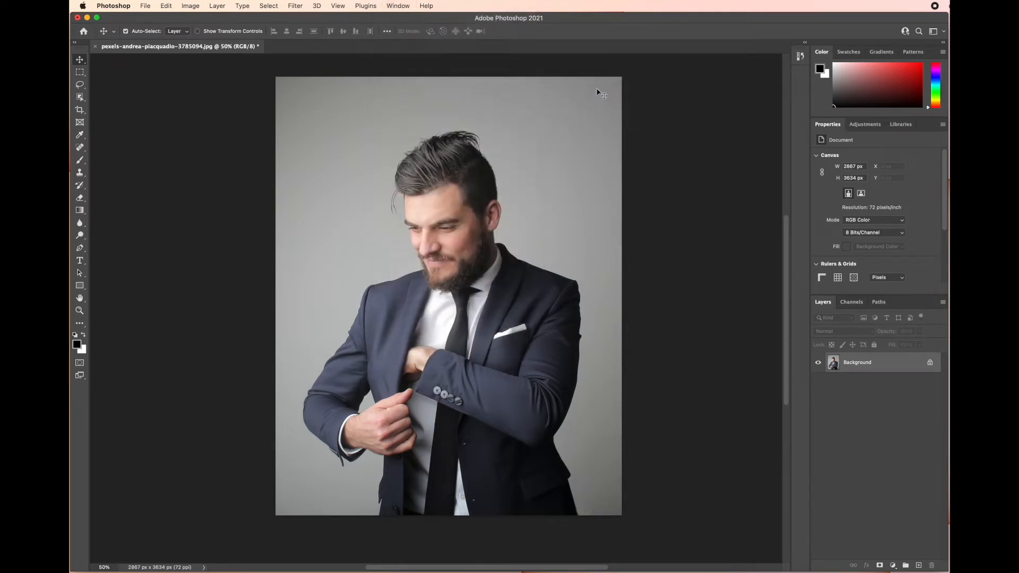
{"action": "right_click", "coordinate": [104, 33]}
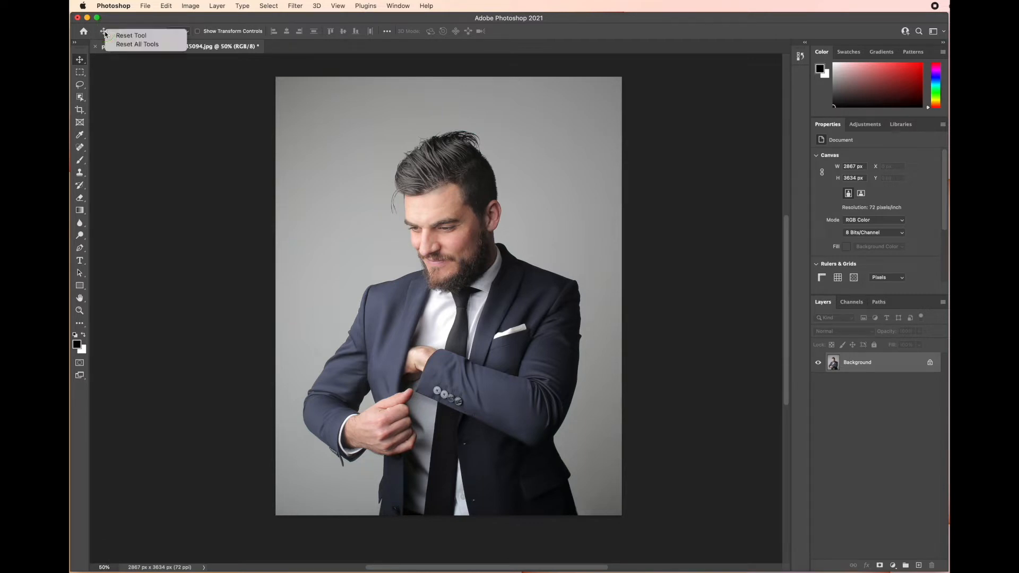
{"action": "left_click", "coordinate": [131, 45]}
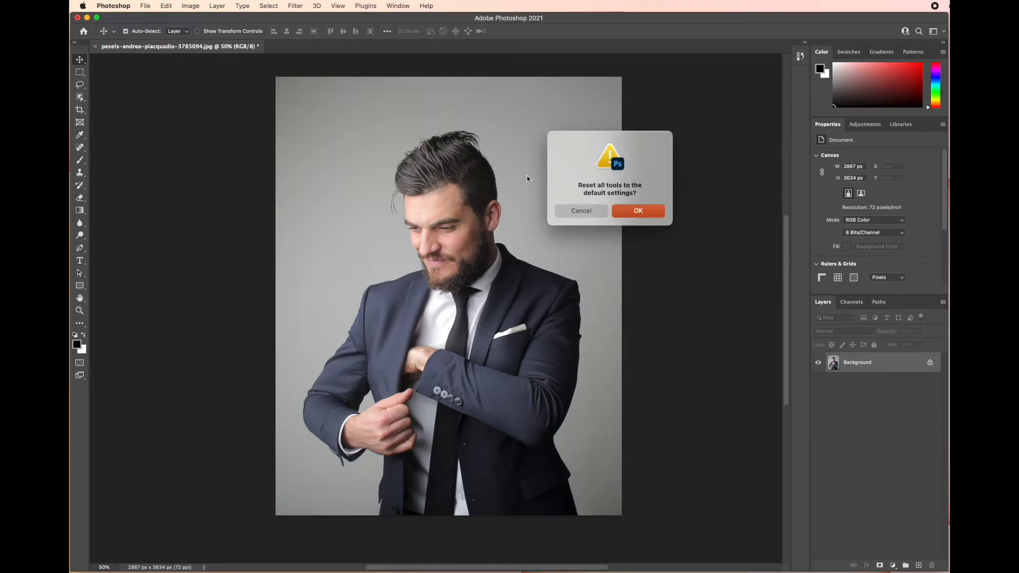
{"action": "left_click", "coordinate": [638, 213]}
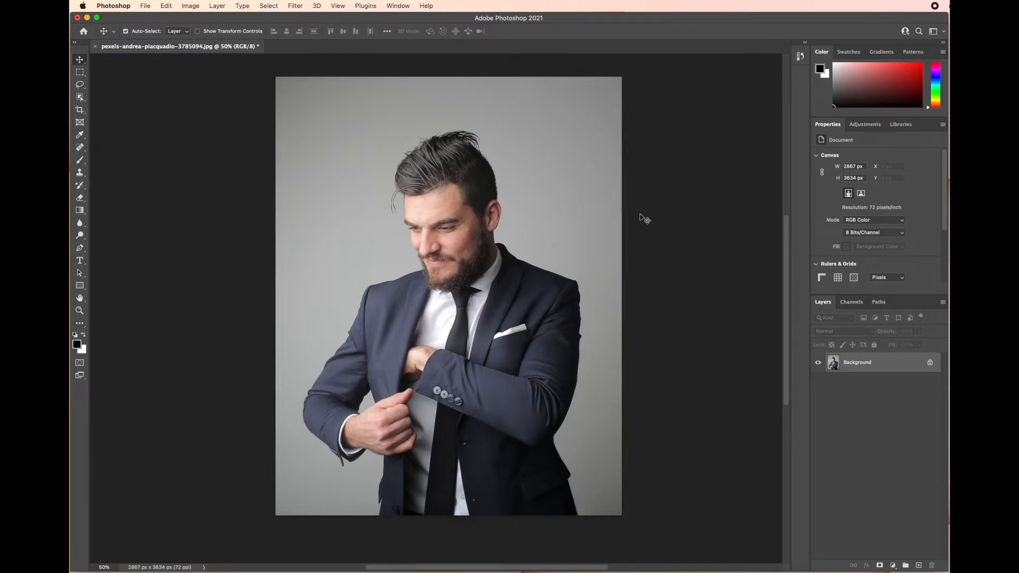
Step: Set up the Type tool with the Impact font at 600 pt and Sharp anti-aliasing
{"action": "scroll", "coordinate": [649, 370], "scroll_direction": "down", "scroll_amount": 1}
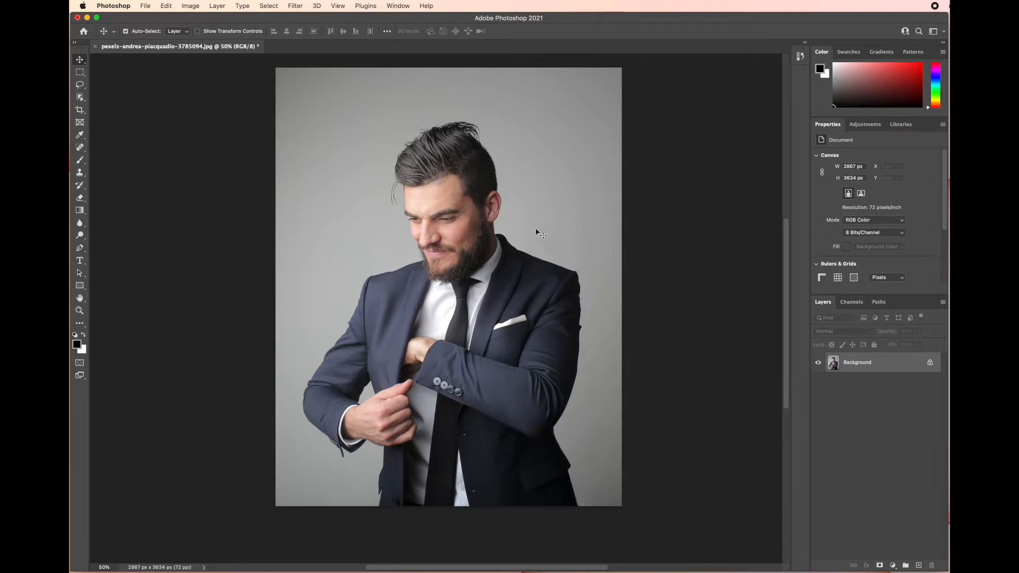
{"action": "key", "text": "t"}
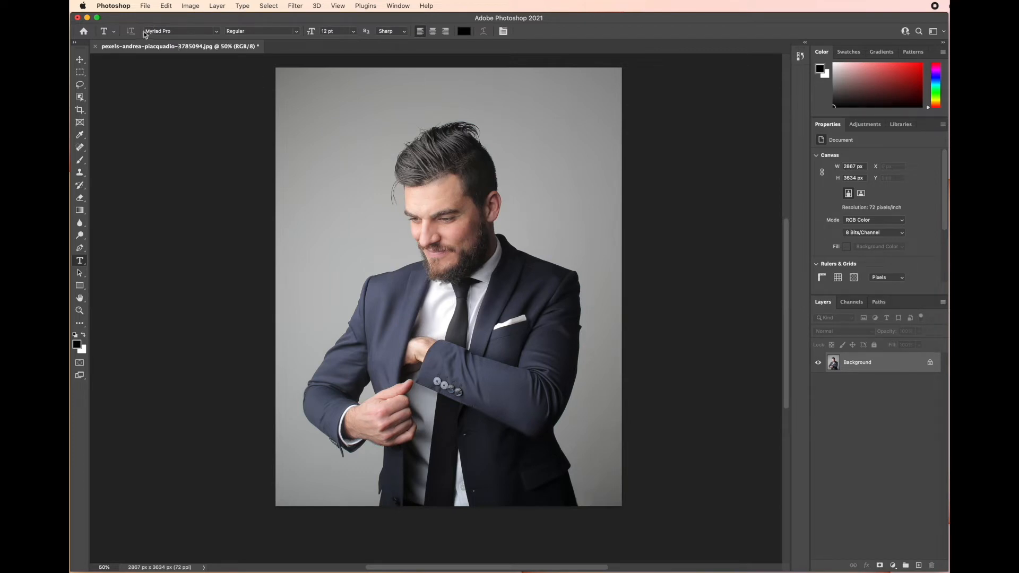
{"action": "left_click", "coordinate": [217, 31]}
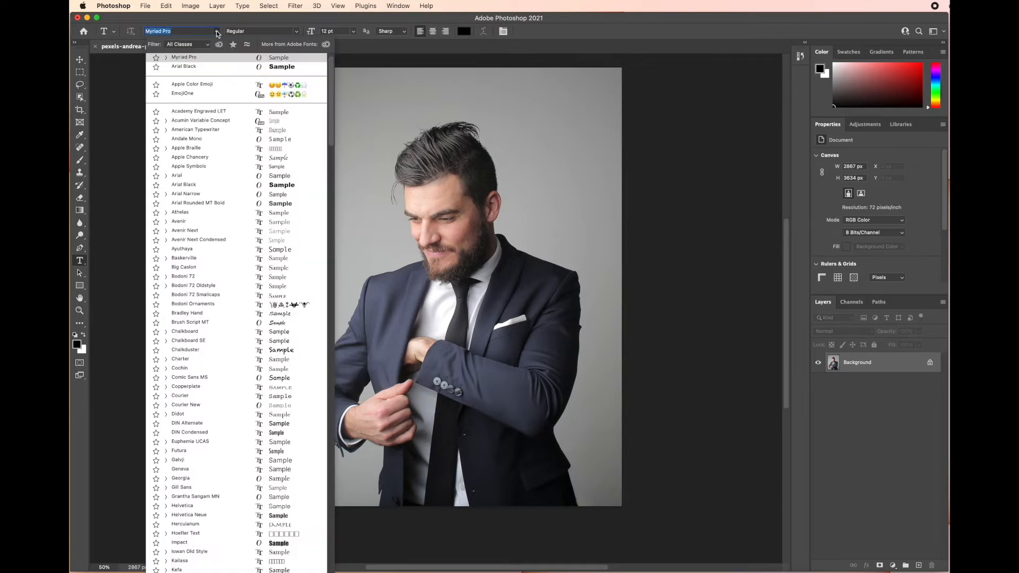
{"action": "left_click", "coordinate": [284, 543]}
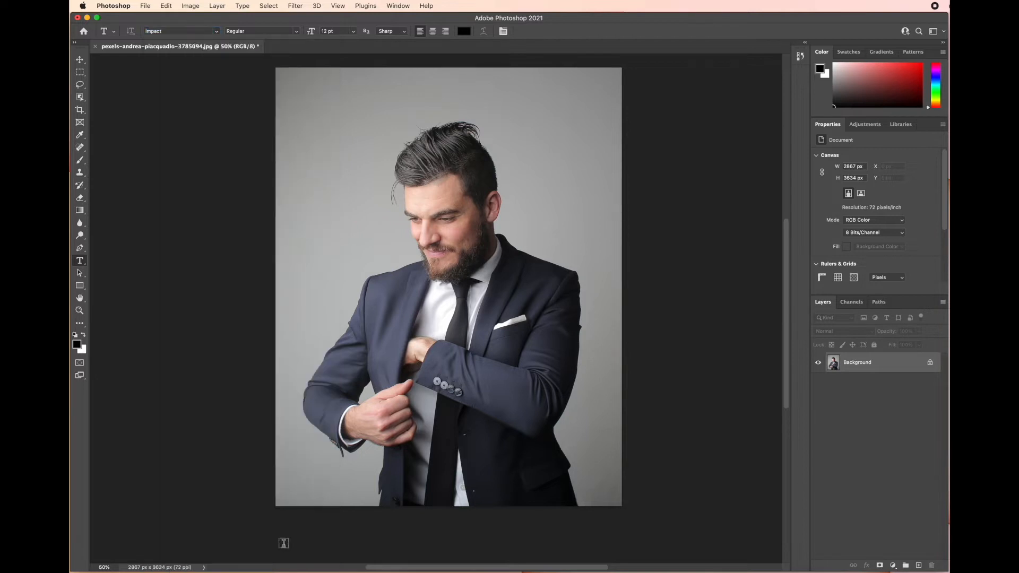
{"action": "left_click", "coordinate": [326, 31]}
{"action": "left_click", "coordinate": [324, 31]}
{"action": "key", "text": "BackSpace"}
{"action": "key", "text": "BackSpace"}
{"action": "type", "text": "600"}
{"action": "key", "text": "Return"}
{"action": "left_click", "coordinate": [403, 31]}
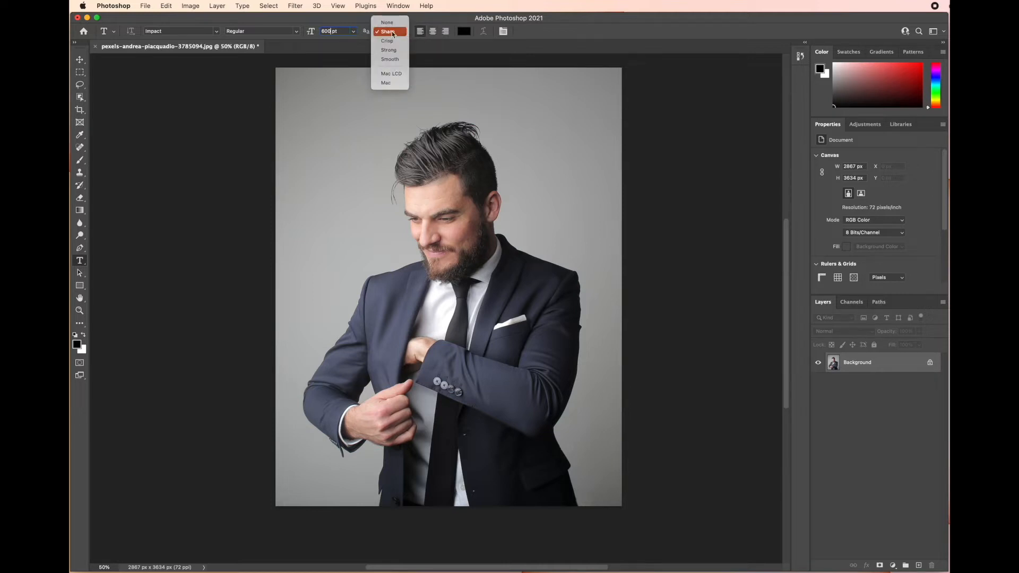
{"action": "left_click", "coordinate": [393, 32]}
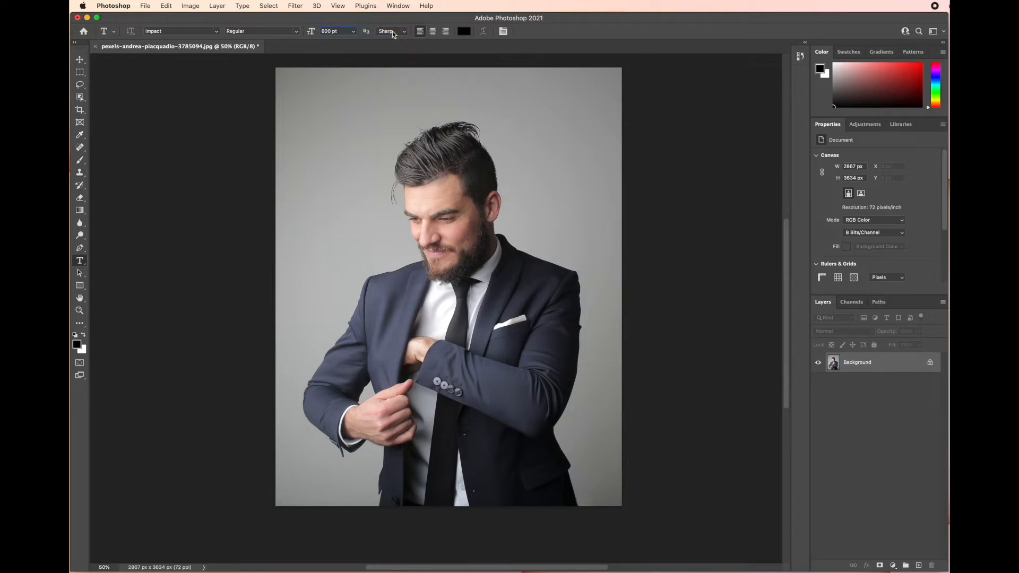
Step: Add the letter "P" as a text layer beside the man's face and commit it
{"action": "left_click", "coordinate": [351, 215]}
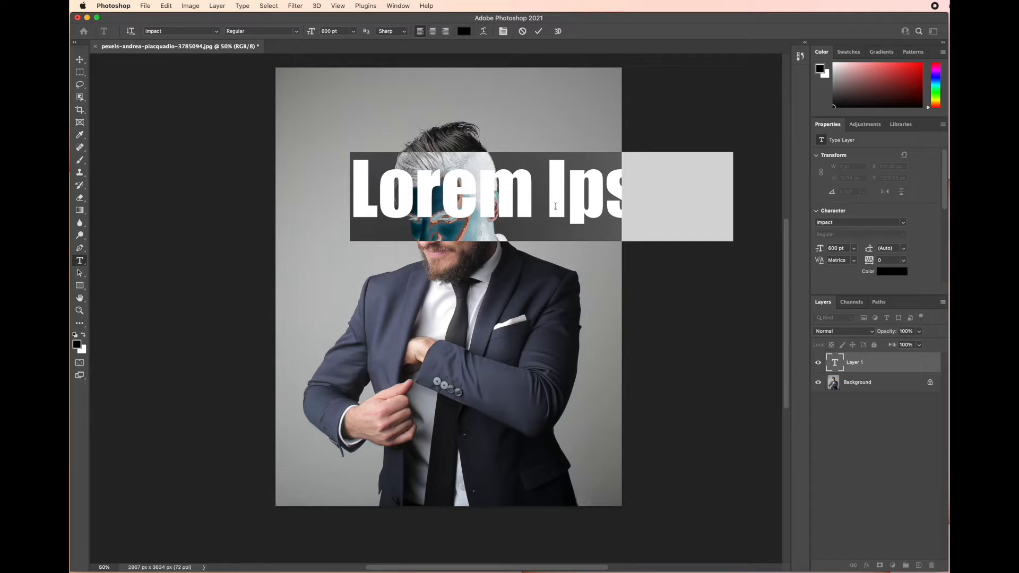
{"action": "type", "text": "P"}
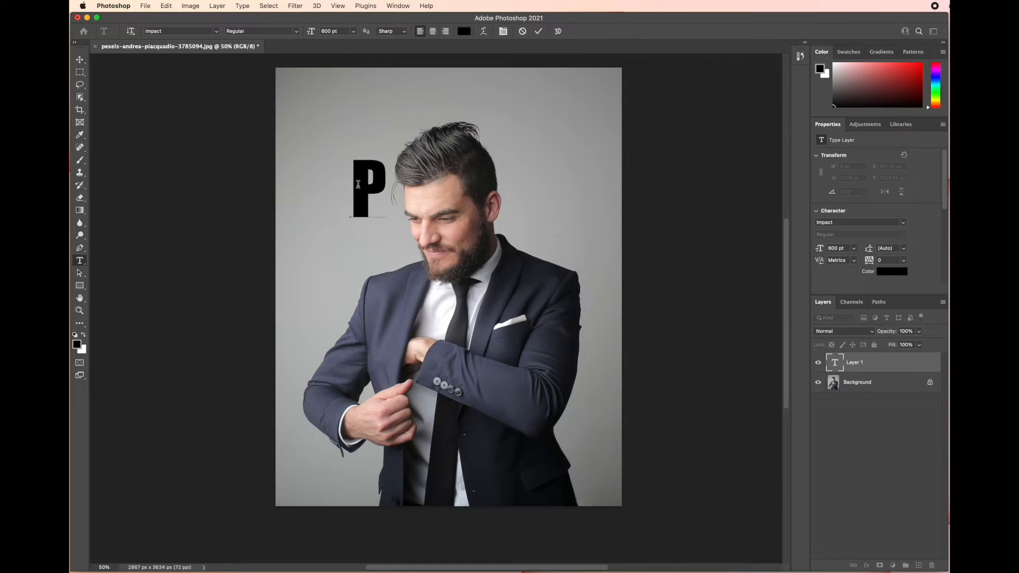
{"action": "left_click", "coordinate": [871, 470]}
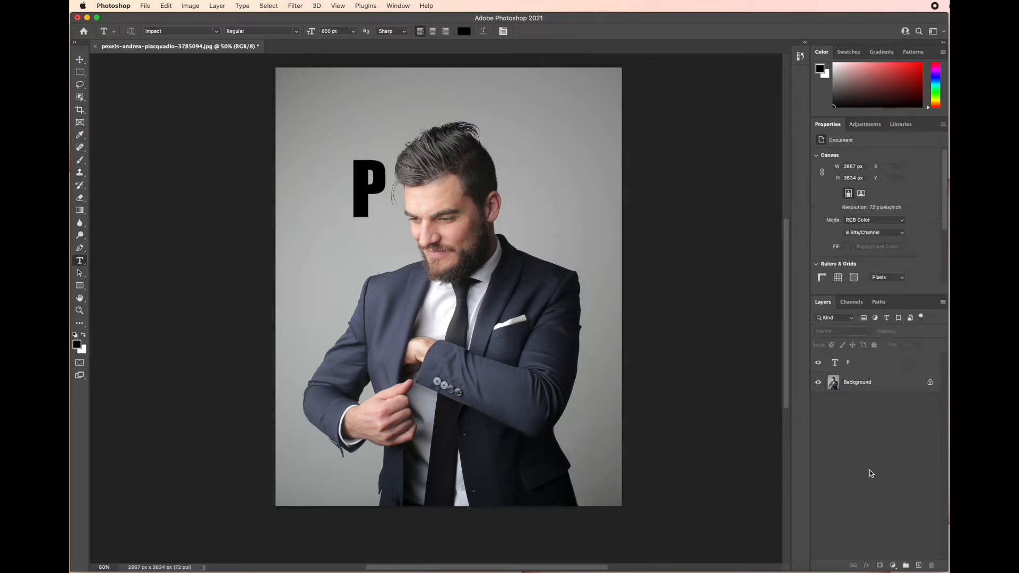
Step: Scale the letter P to about 1695 × 4140 px and move it over the right half of the photo
{"action": "left_click", "coordinate": [874, 364]}
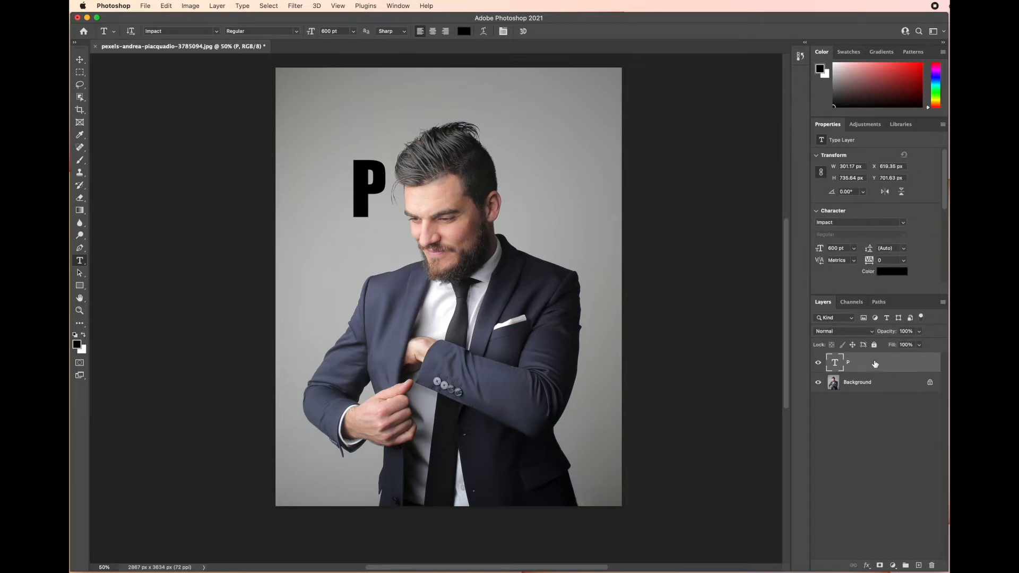
{"action": "key", "text": "super+t"}
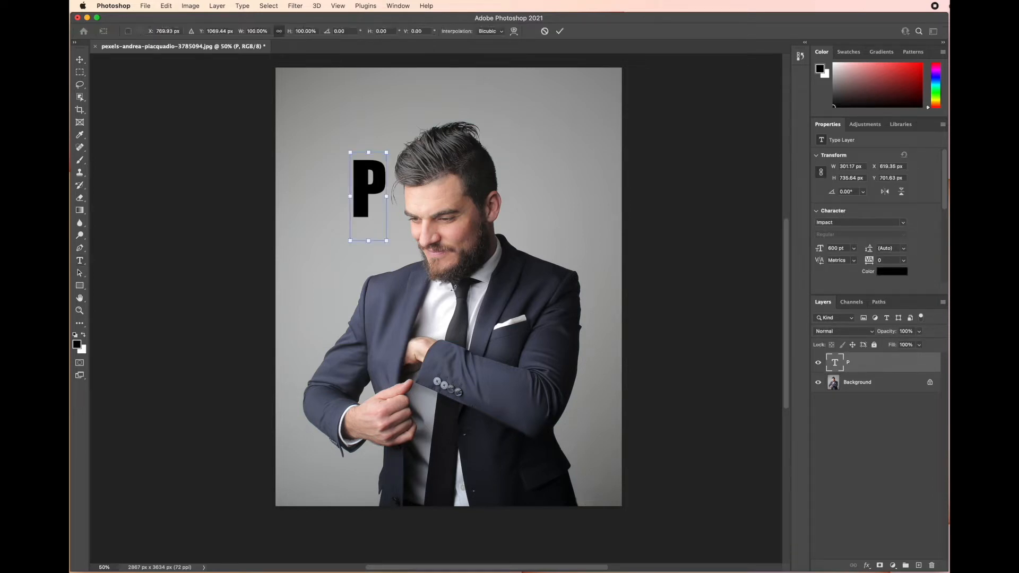
{"action": "left_click_drag", "start_coordinate": [386, 241], "coordinate": [542, 423]}
{"action": "left_click_drag", "start_coordinate": [506, 153], "coordinate": [614, 62]}
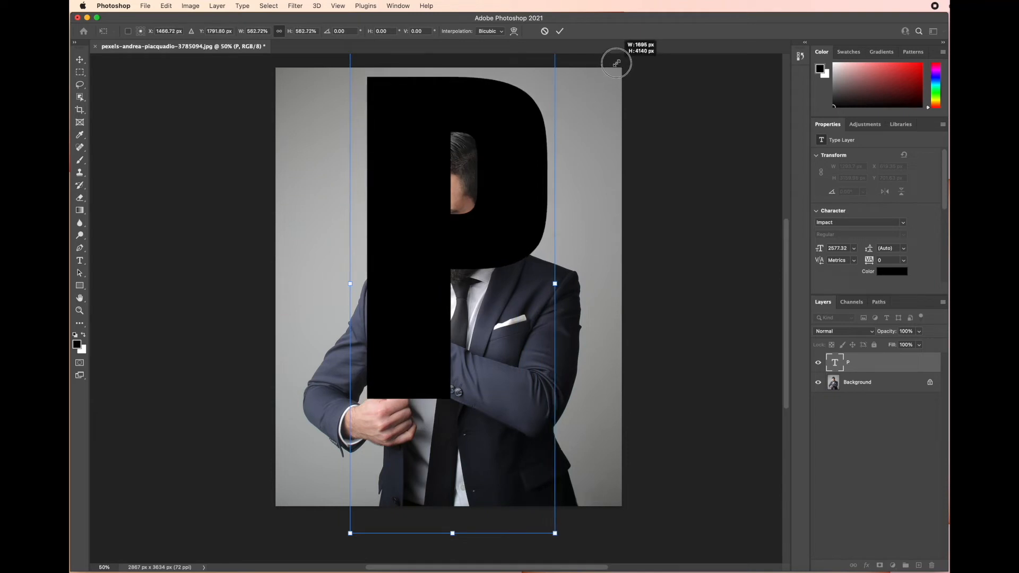
{"action": "left_click_drag", "start_coordinate": [403, 225], "coordinate": [476, 228]}
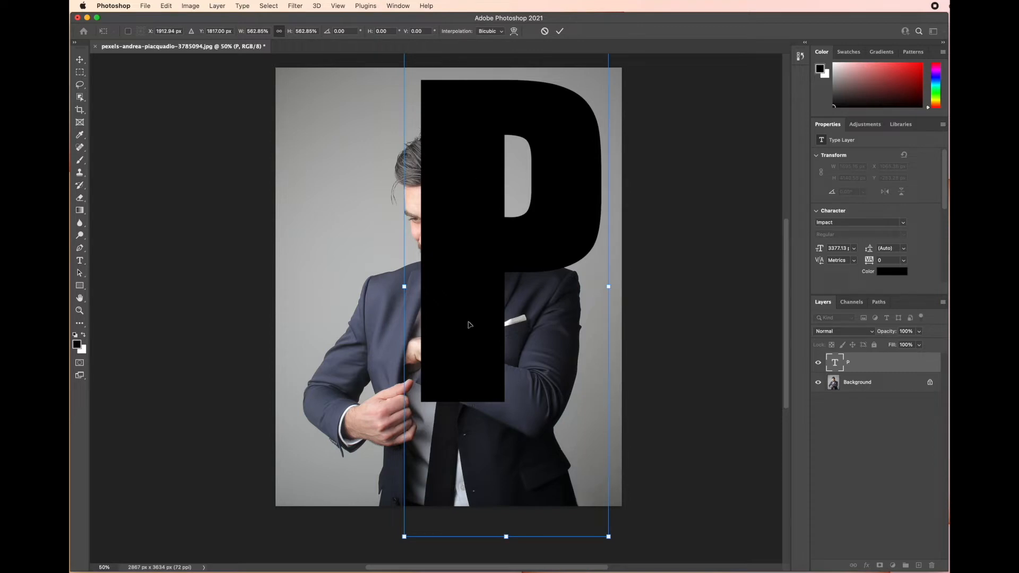
{"action": "left_click", "coordinate": [560, 31]}
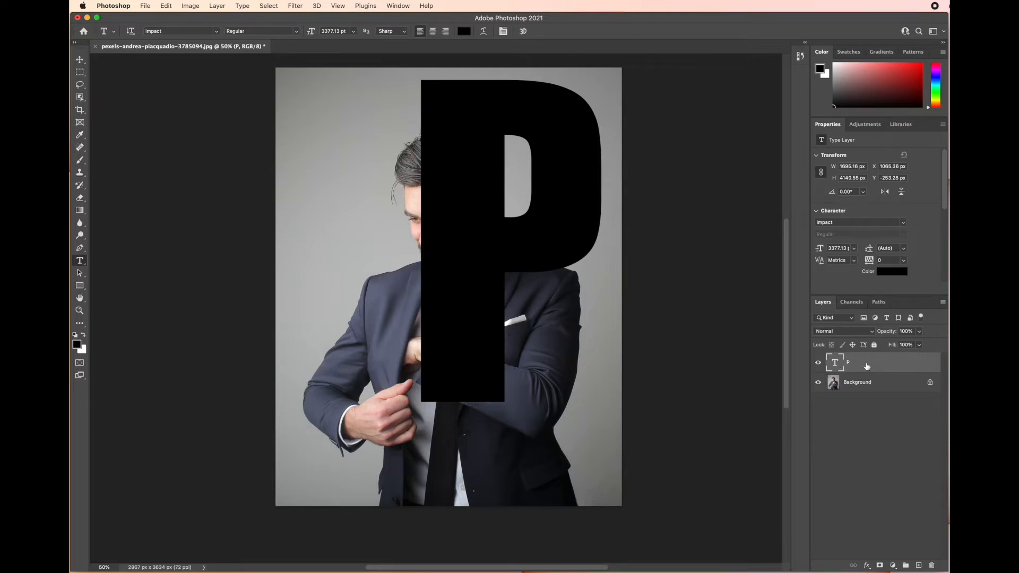
Step: Add a 3 px outside stroke in near-white to the P text layer
{"action": "double_click", "coordinate": [889, 364]}
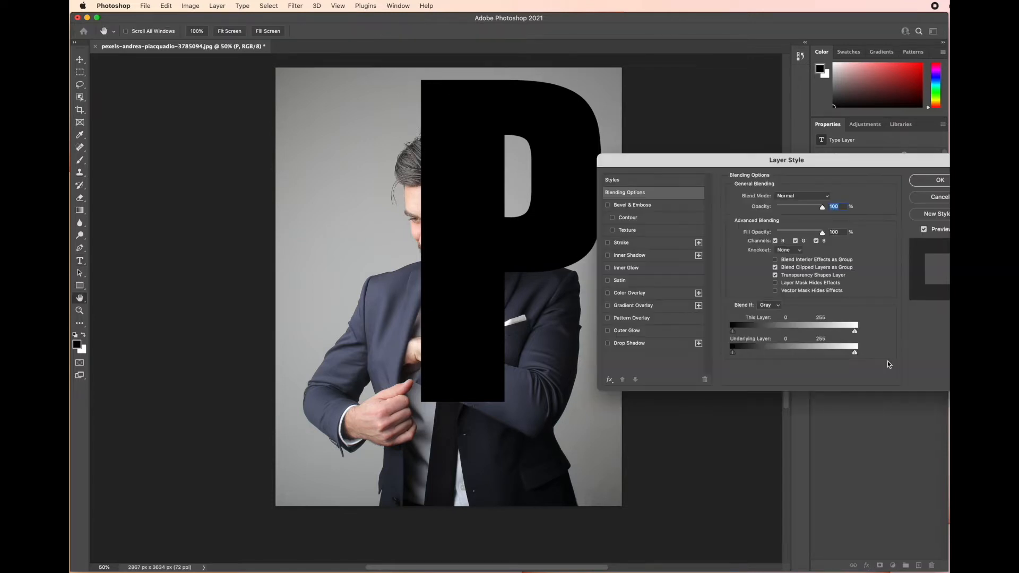
{"action": "left_click", "coordinate": [646, 246]}
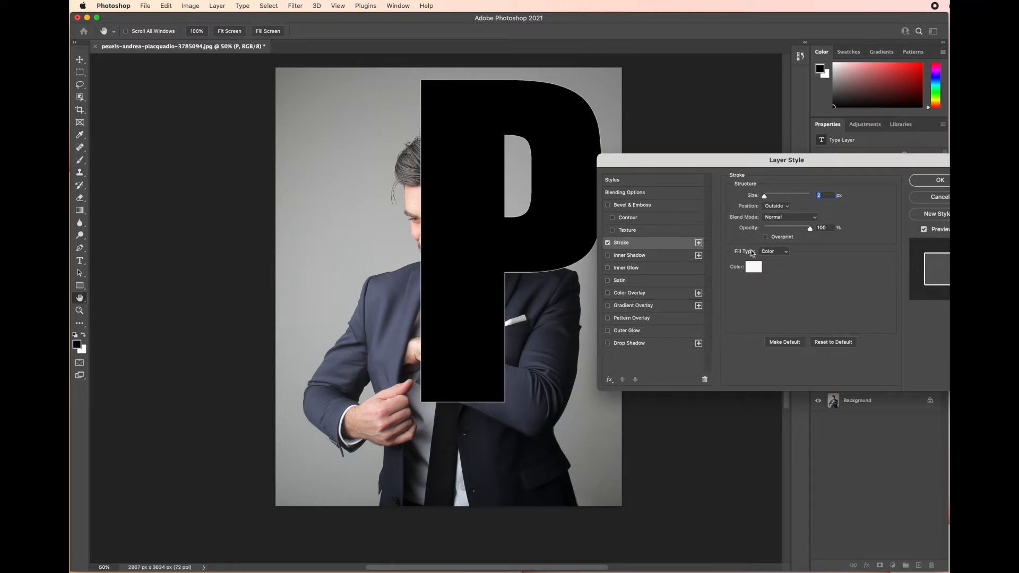
{"action": "left_click", "coordinate": [753, 268]}
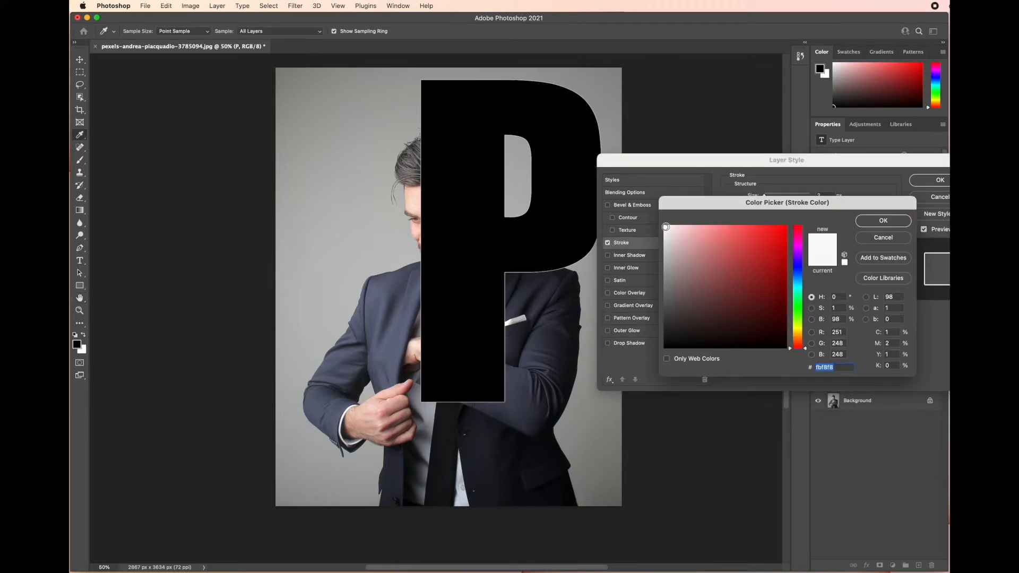
{"action": "left_click", "coordinate": [866, 220]}
{"action": "left_click_drag", "start_coordinate": [765, 197], "coordinate": [767, 198]}
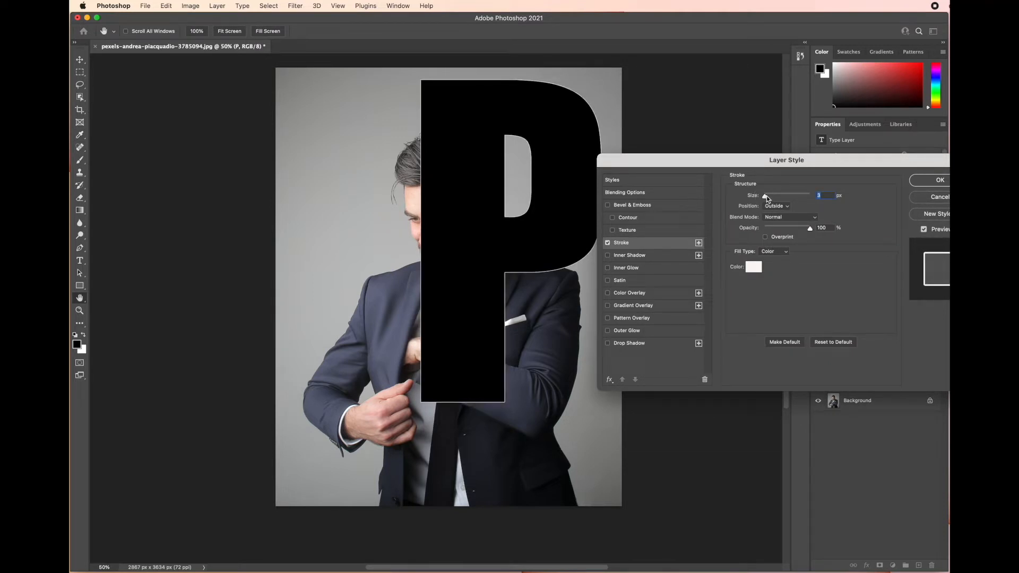
{"action": "left_click_drag", "start_coordinate": [842, 168], "coordinate": [810, 169]}
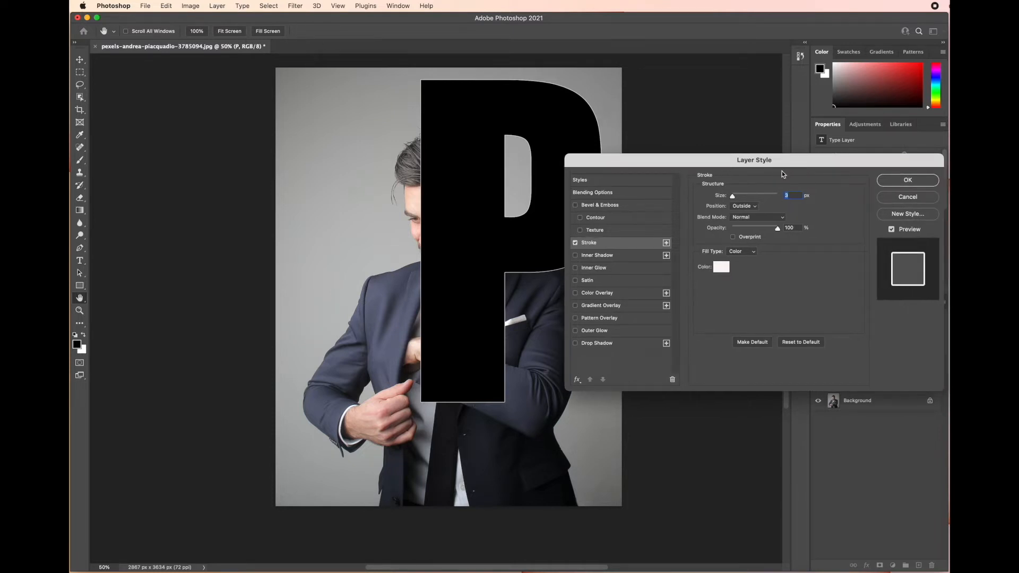
{"action": "left_click", "coordinate": [906, 181]}
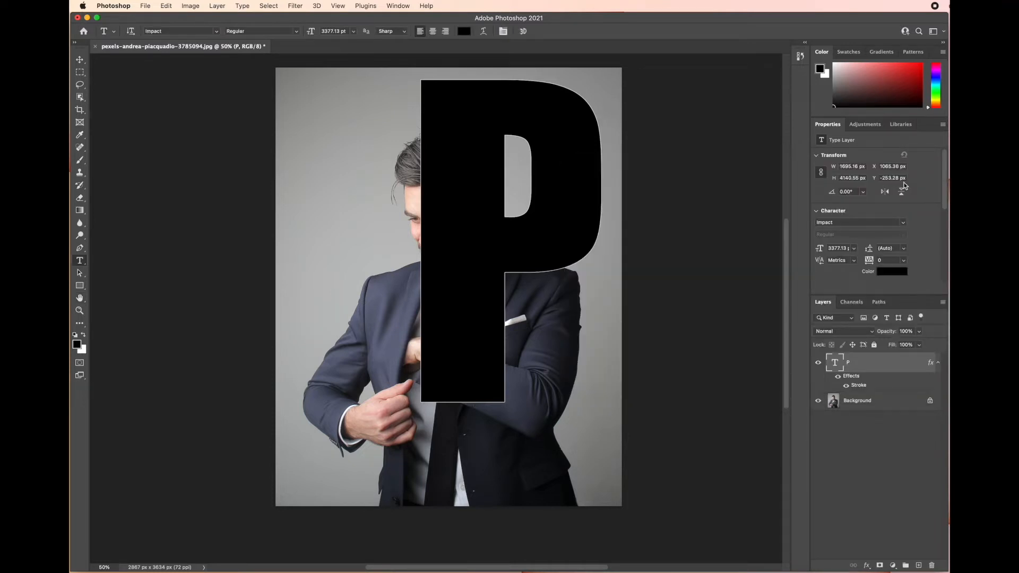
Step: Duplicate the Background layer and hide both the copy and the original
{"action": "left_click", "coordinate": [885, 405]}
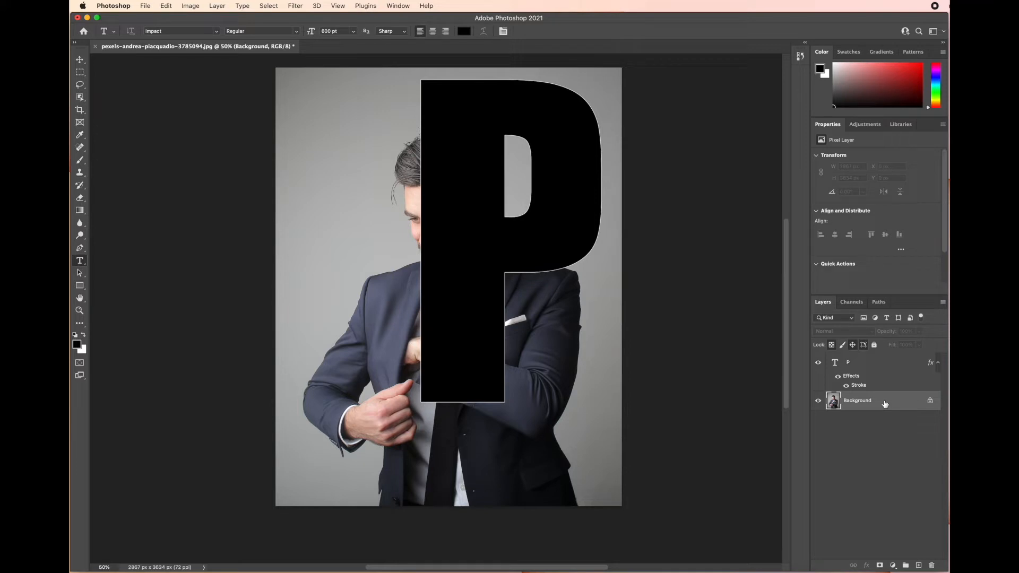
{"action": "key", "text": "super+j"}
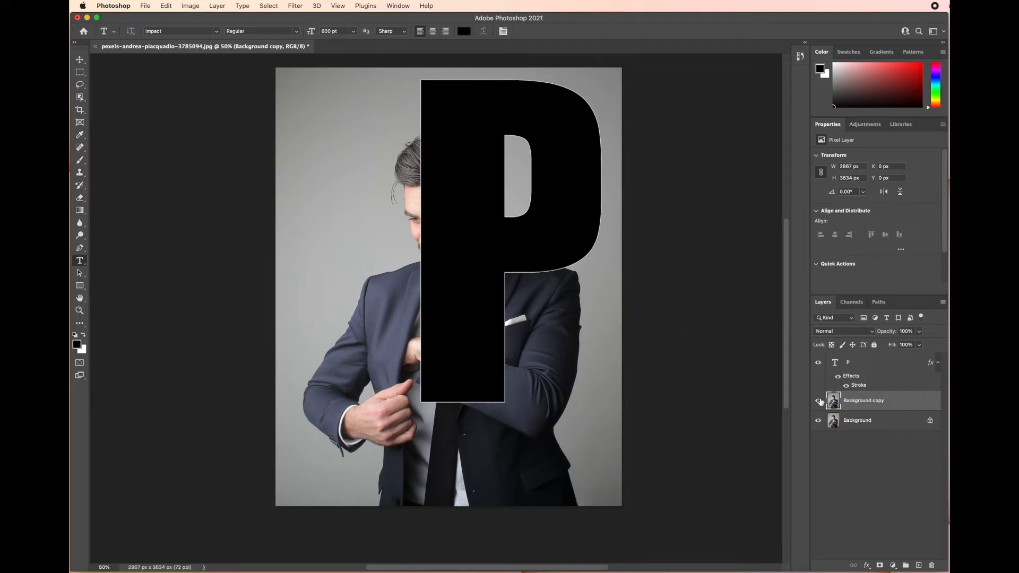
{"action": "left_click_drag", "start_coordinate": [819, 402], "coordinate": [820, 425]}
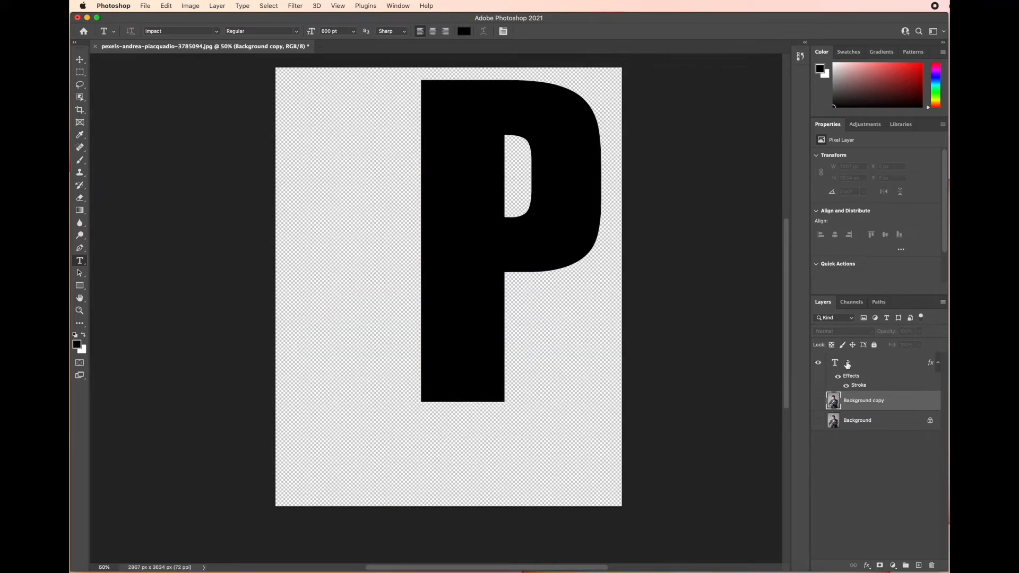
Step: Select the shape of the letter P on its text layer with the Magic Wand tool
{"action": "left_click", "coordinate": [881, 364]}
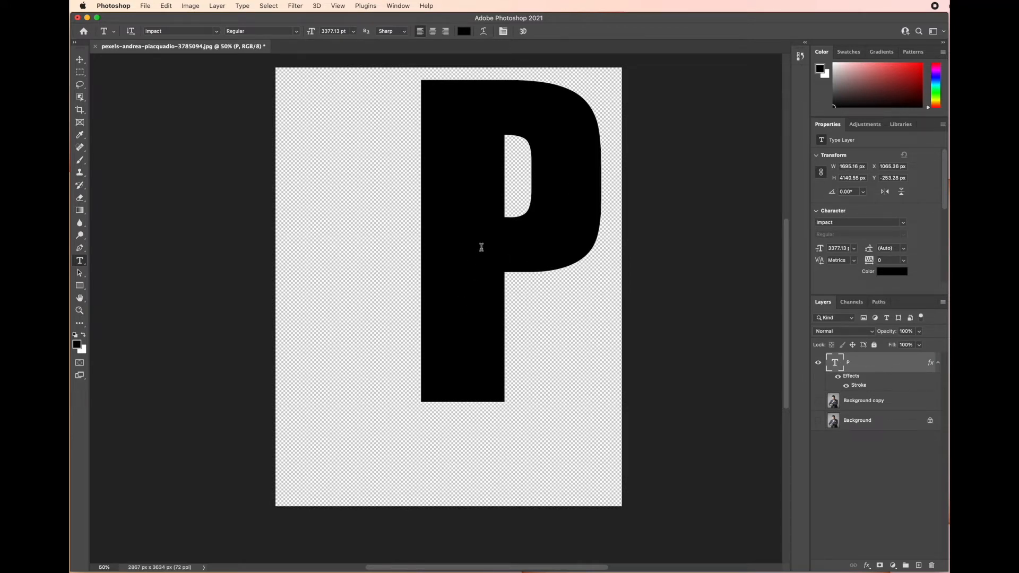
{"action": "key", "text": "shift+w"}
{"action": "left_click", "coordinate": [79, 98]}
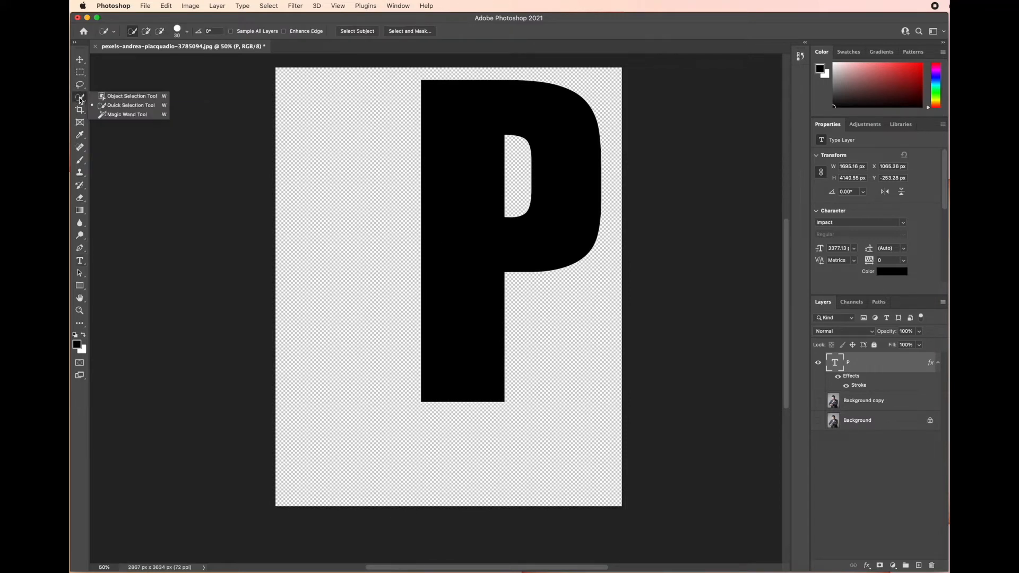
{"action": "left_click", "coordinate": [126, 114]}
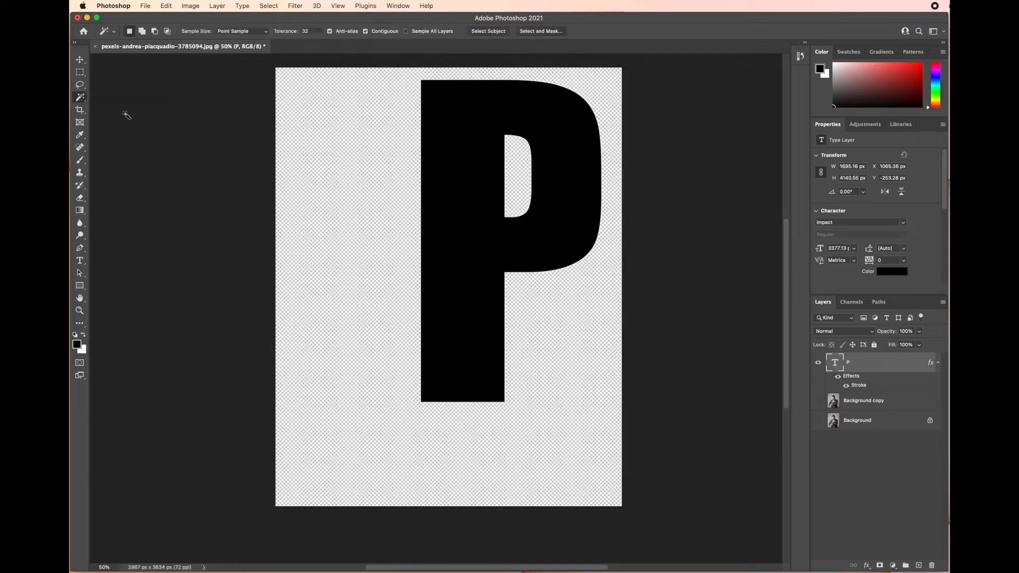
{"action": "left_click", "coordinate": [468, 208]}
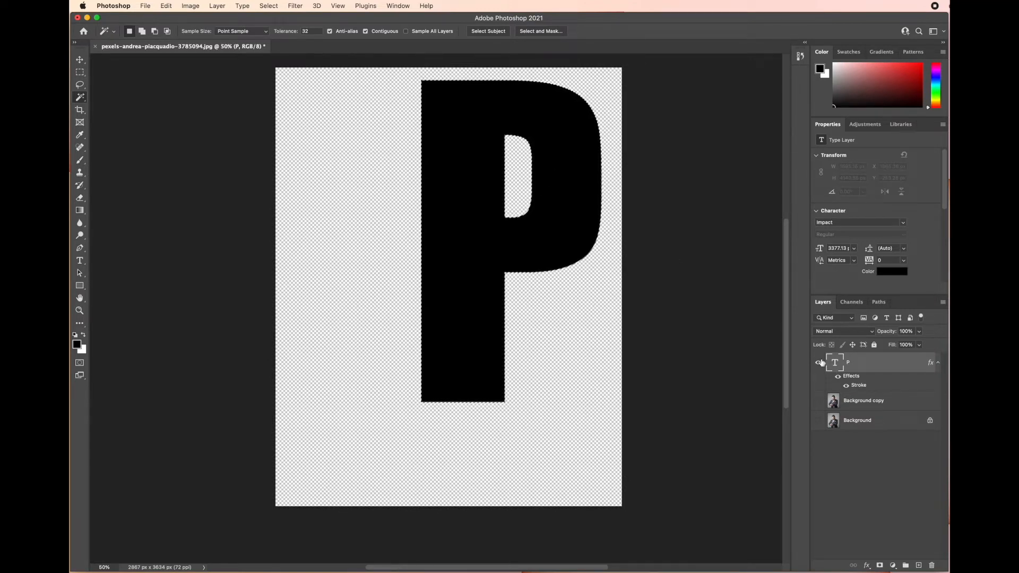
Step: Show the Background copy, hide the P text layer, and add a layer mask to the copy from the P-shaped selection
{"action": "left_click", "coordinate": [867, 404]}
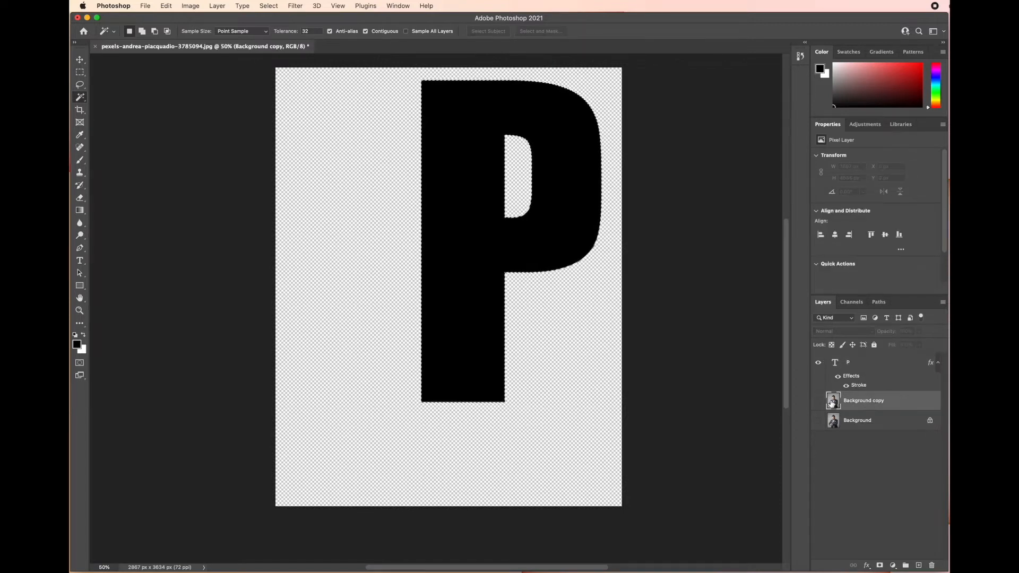
{"action": "left_click", "coordinate": [818, 401]}
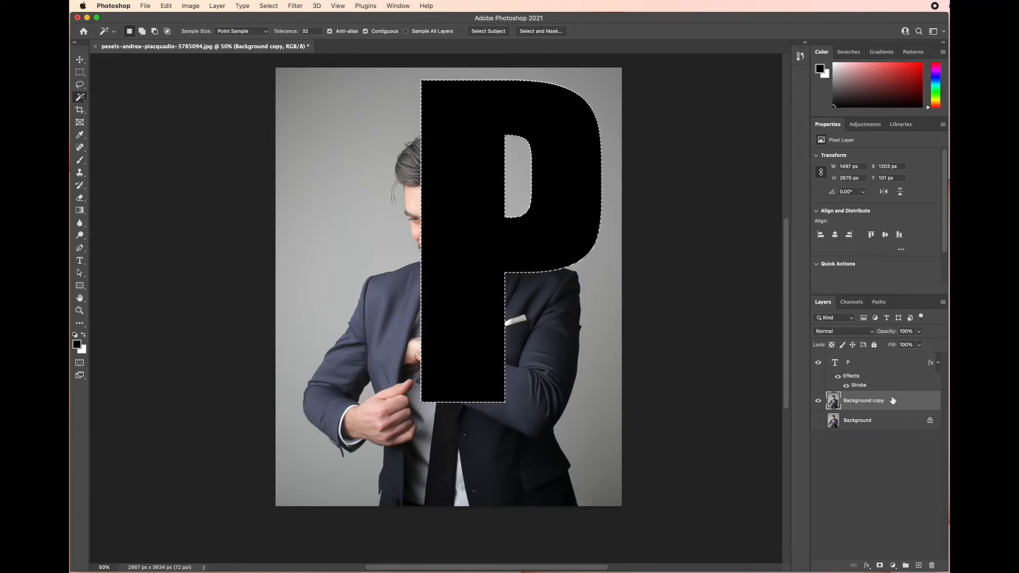
{"action": "left_click", "coordinate": [818, 362]}
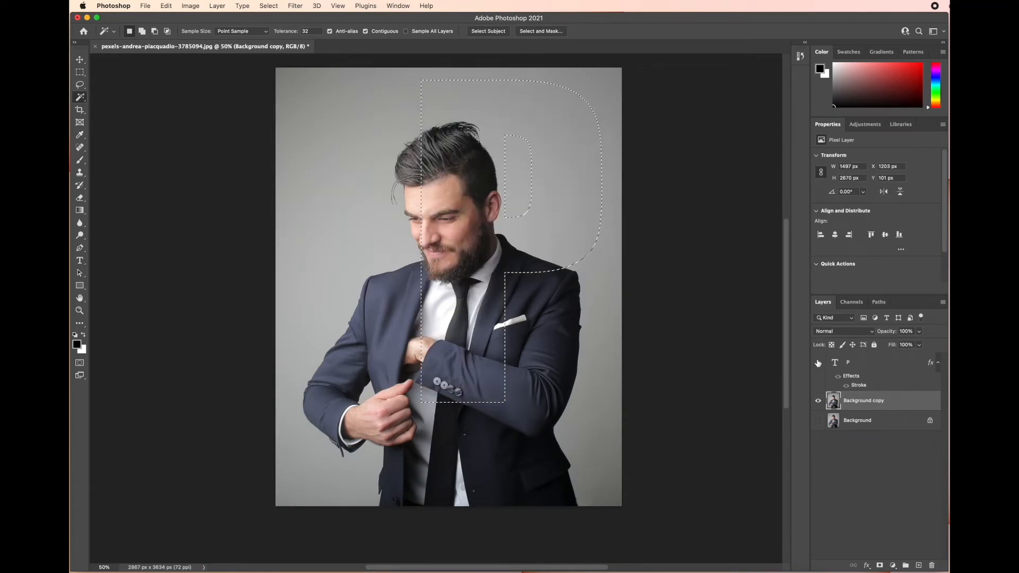
{"action": "left_click", "coordinate": [881, 566]}
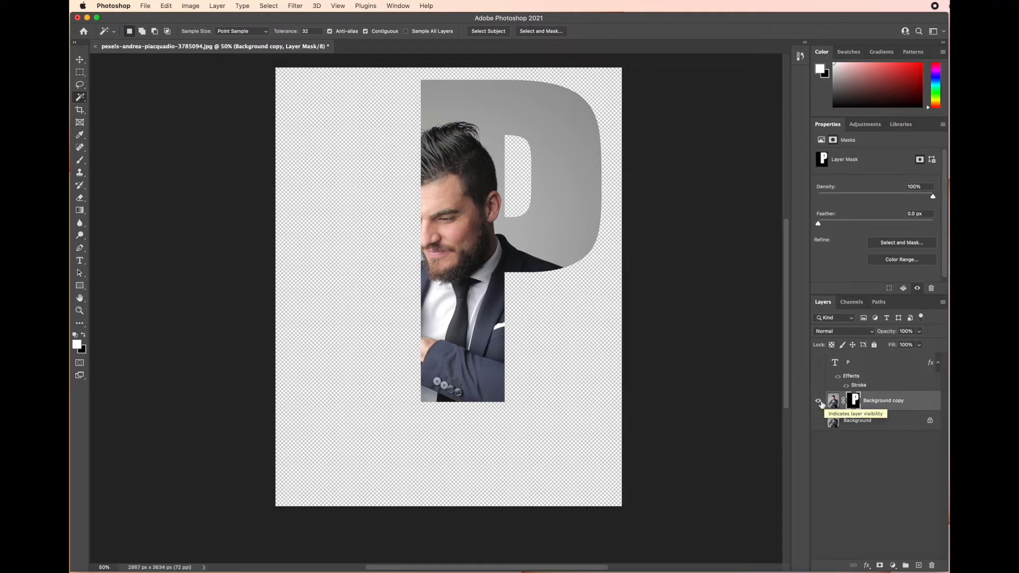
Step: Show only the original Background layer and select the man on it with Select Subject
{"action": "left_click", "coordinate": [819, 403]}
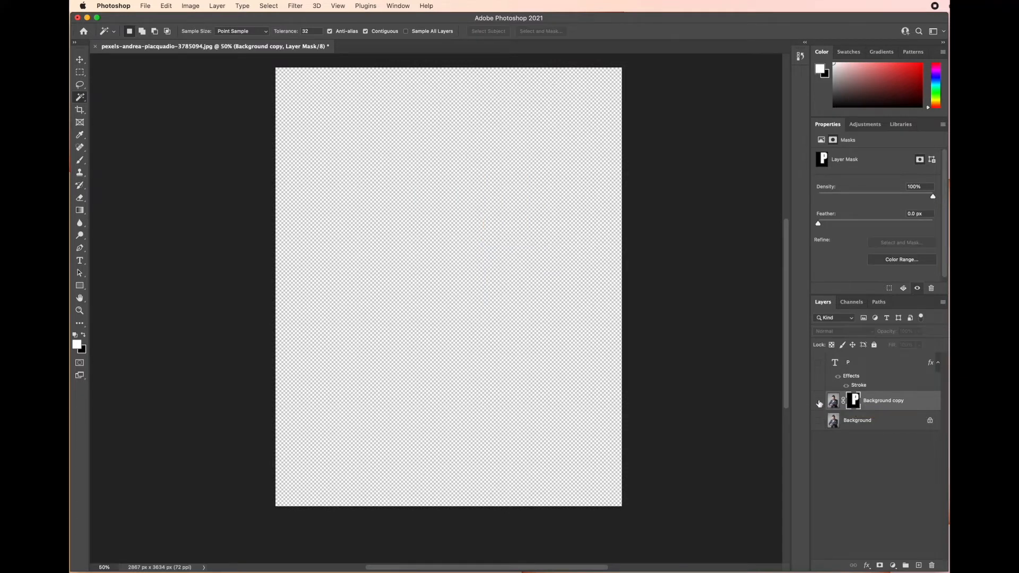
{"action": "left_click", "coordinate": [878, 423]}
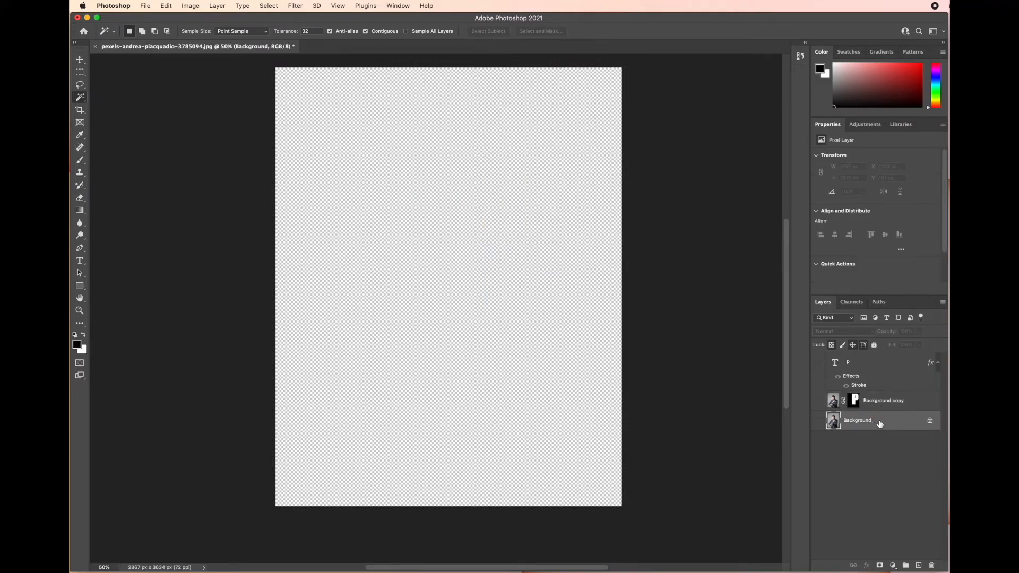
{"action": "left_click", "coordinate": [819, 421]}
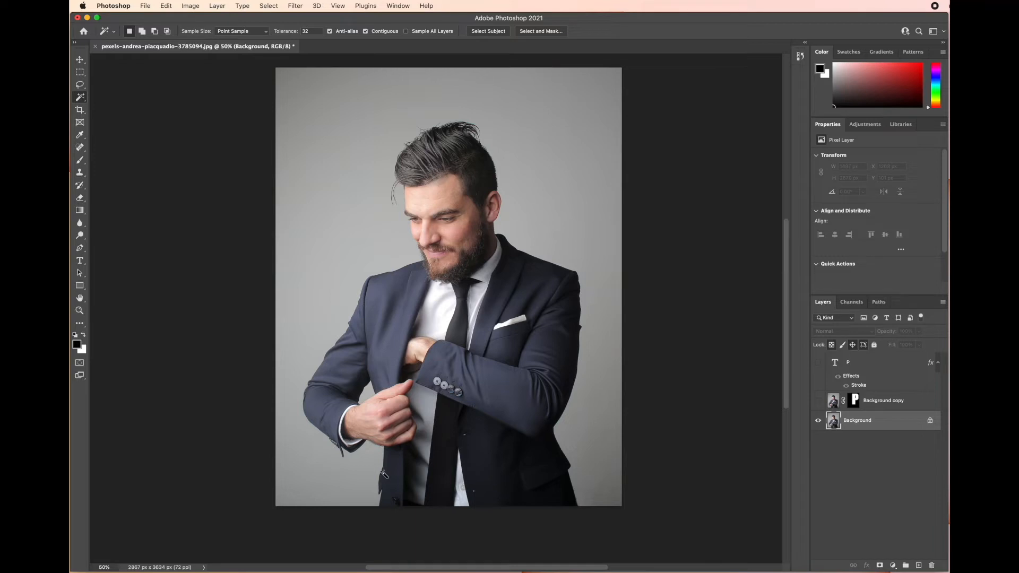
{"action": "left_click", "coordinate": [79, 99]}
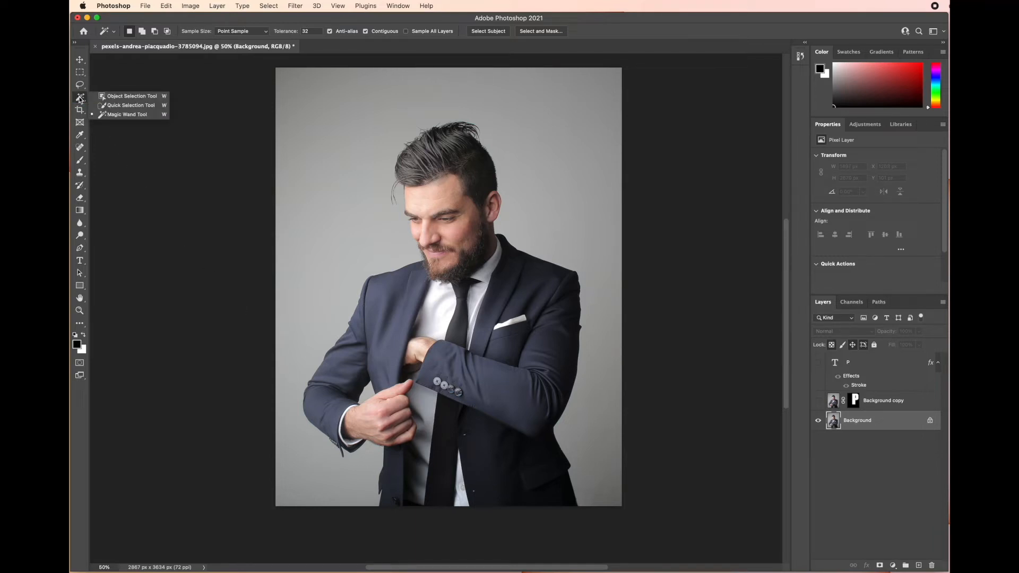
{"action": "left_click", "coordinate": [132, 96]}
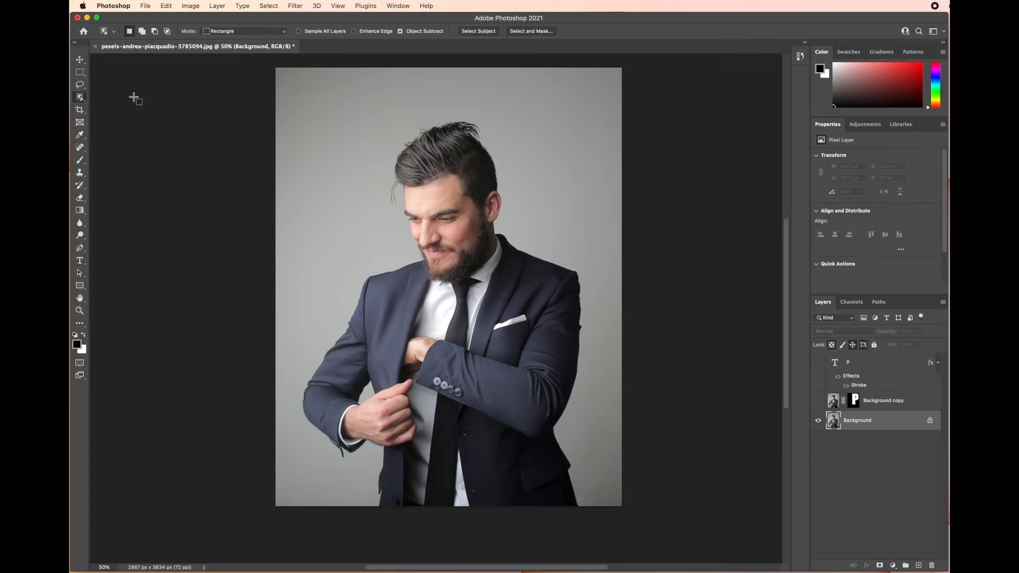
{"action": "left_click", "coordinate": [486, 32]}
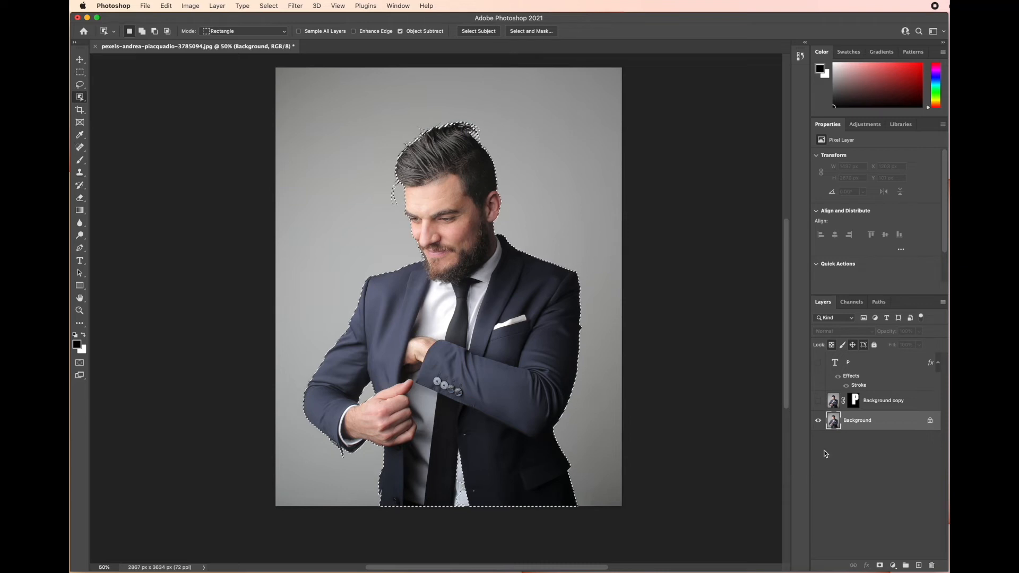
Step: Hide the original Background, show the masked Background copy and make its layer mask active
{"action": "left_click", "coordinate": [818, 424]}
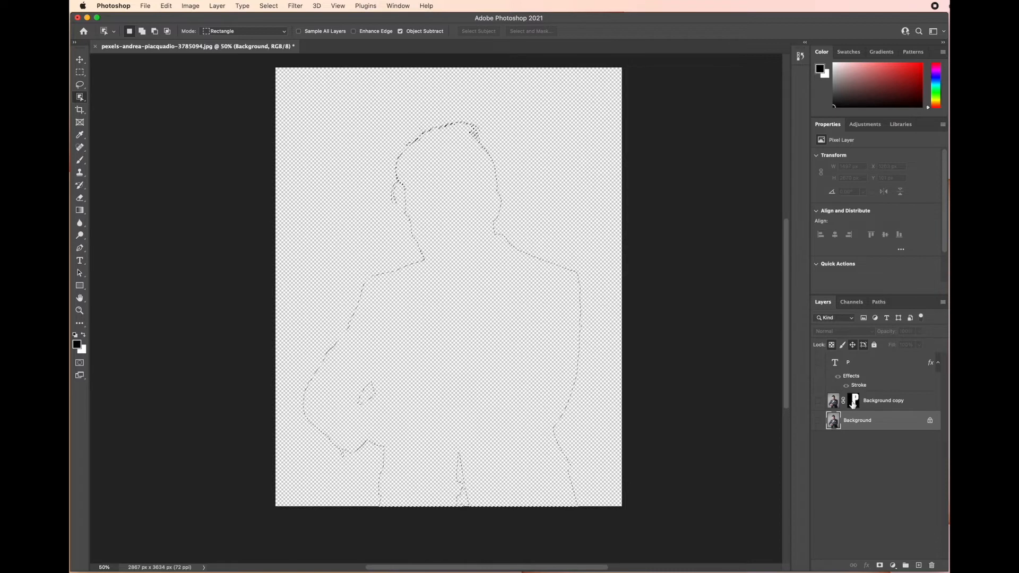
{"action": "left_click", "coordinate": [818, 401]}
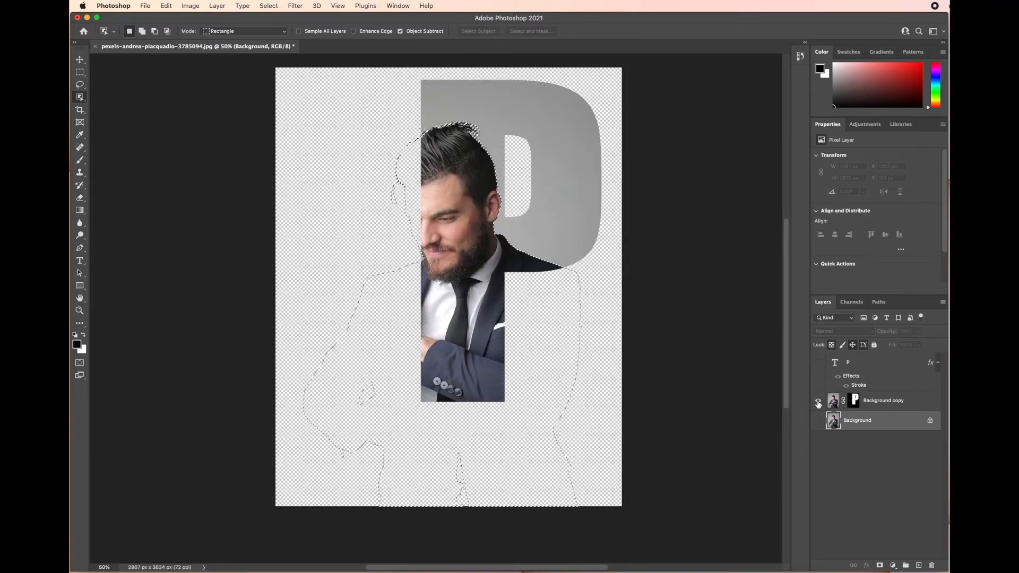
{"action": "left_click", "coordinate": [922, 405]}
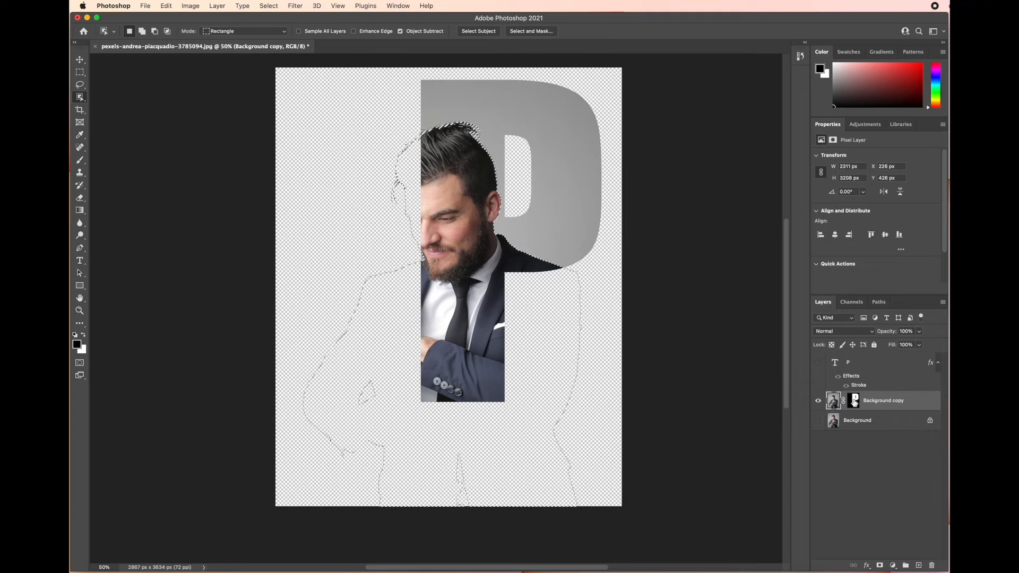
{"action": "left_click", "coordinate": [855, 401]}
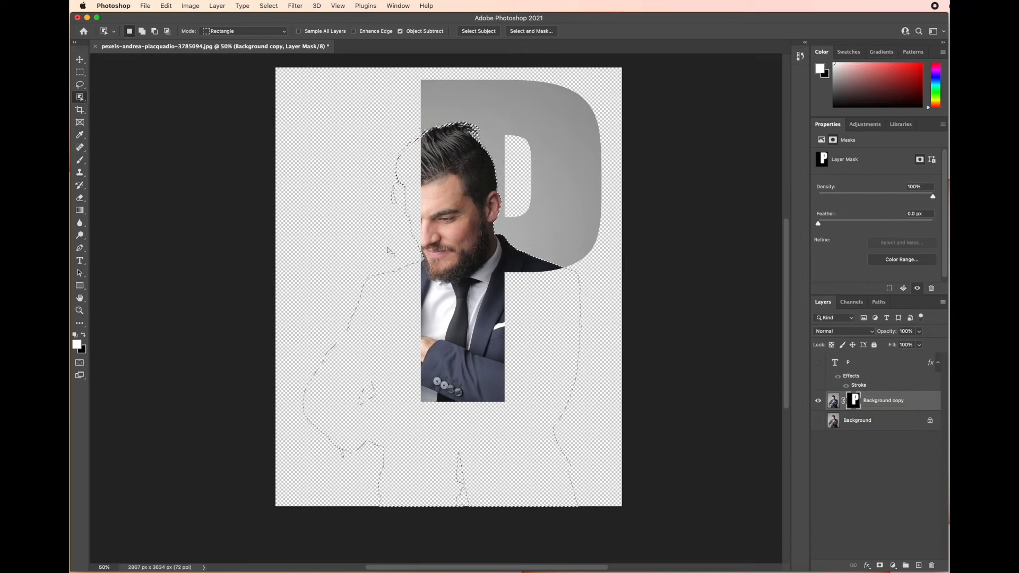
Step: Paint white on the mask inside the selection with a hard 281 px brush, revealing the man's hair and face beyond the P, and deselect
{"action": "key", "text": "b"}
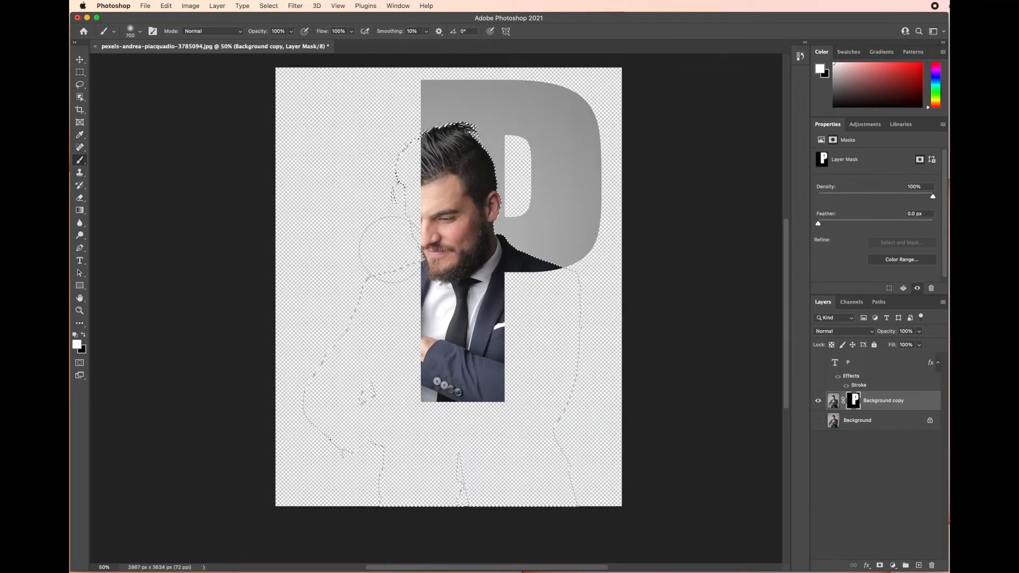
{"action": "key", "text": "bracketright"}
{"action": "key", "text": "bracketright"}
{"action": "key", "text": "bracketright"}
{"action": "key", "text": "bracketright"}
{"action": "key", "text": "bracketright"}
{"action": "key", "text": "bracketleft"}
{"action": "key", "text": "bracketleft"}
{"action": "key", "text": "bracketleft"}
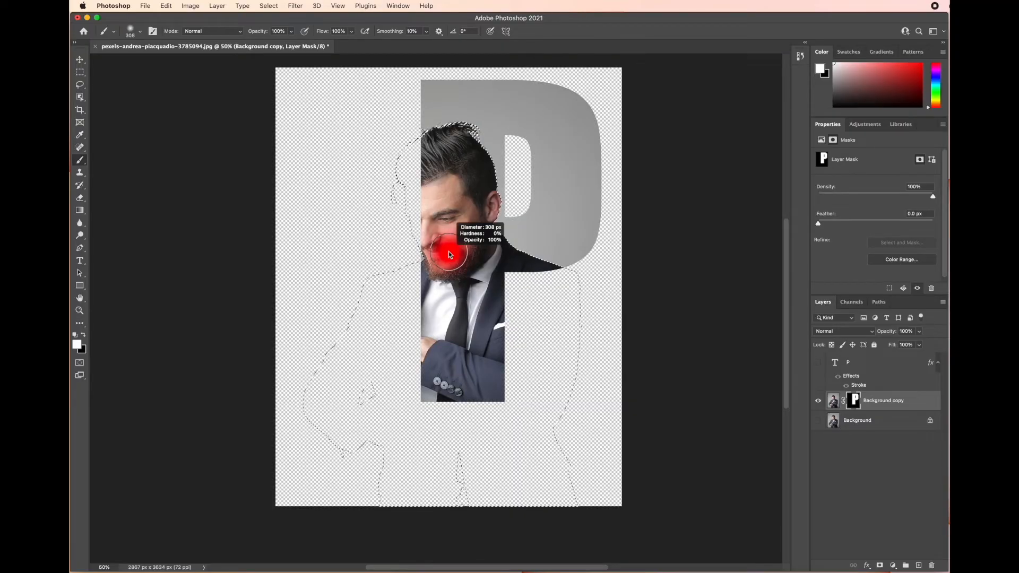
{"action": "left_click_drag", "start_coordinate": [547, 256], "coordinate": [544, 256]}
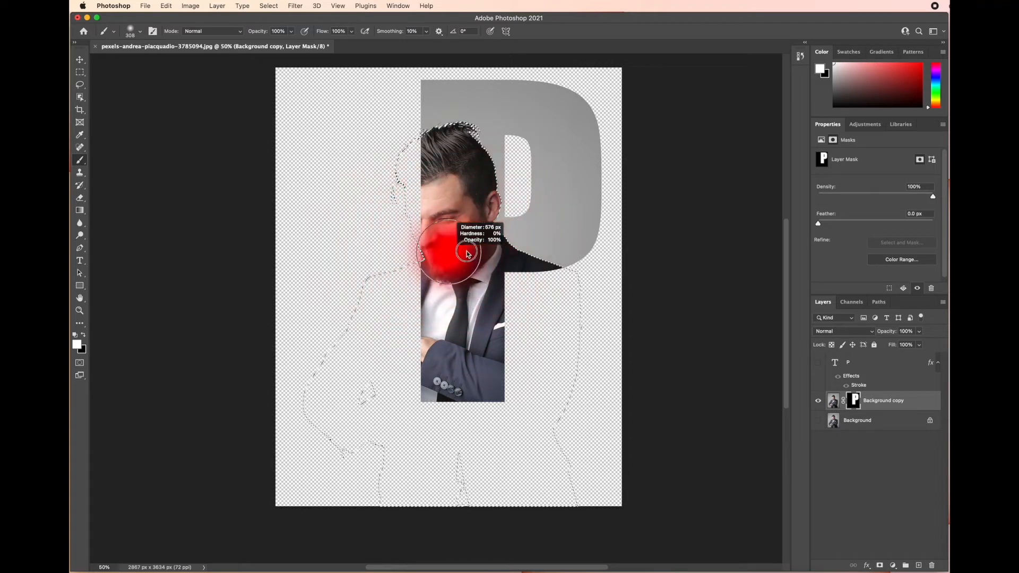
{"action": "mouse_move", "coordinate": [464, 252]}
{"action": "left_mouse_down"}
{"action": "mouse_move", "coordinate": [493, 254]}
{"action": "mouse_move", "coordinate": [476, 255]}
{"action": "left_mouse_up"}
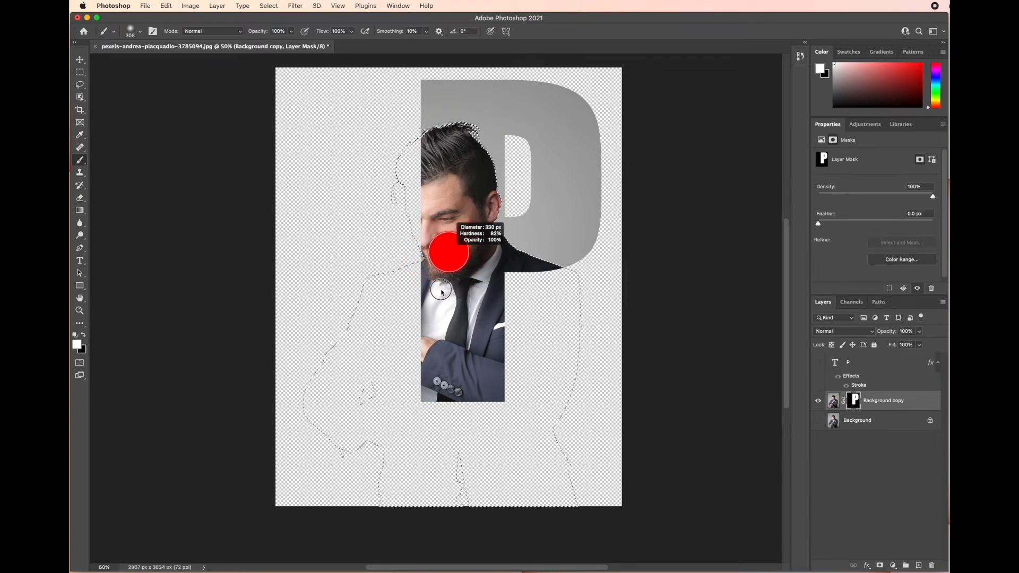
{"action": "left_click_drag", "start_coordinate": [434, 292], "coordinate": [439, 294]}
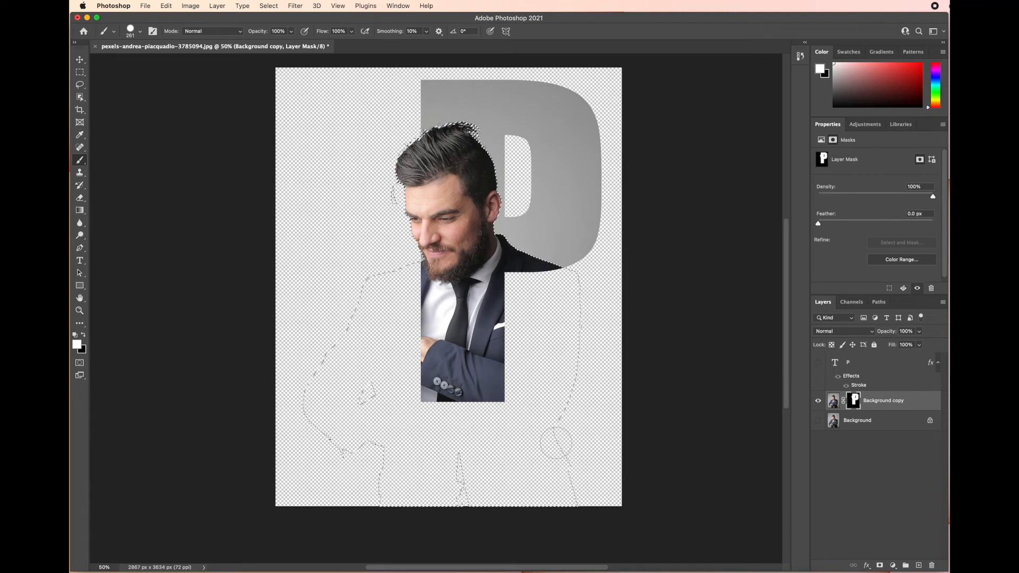
{"action": "key", "text": "super+d"}
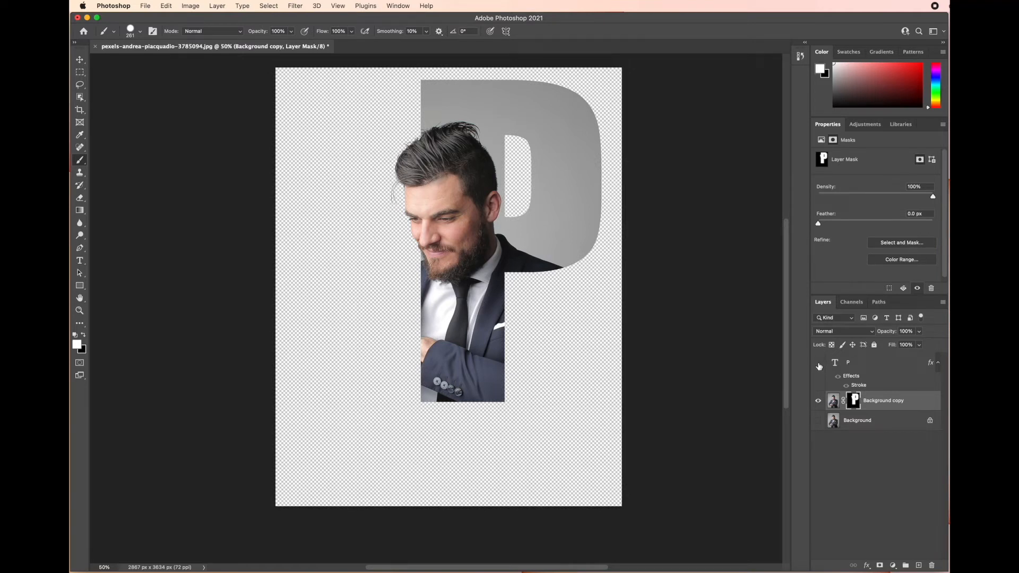
Step: Show the P text layer and move it below the Background copy in the layer order
{"action": "left_click", "coordinate": [818, 364]}
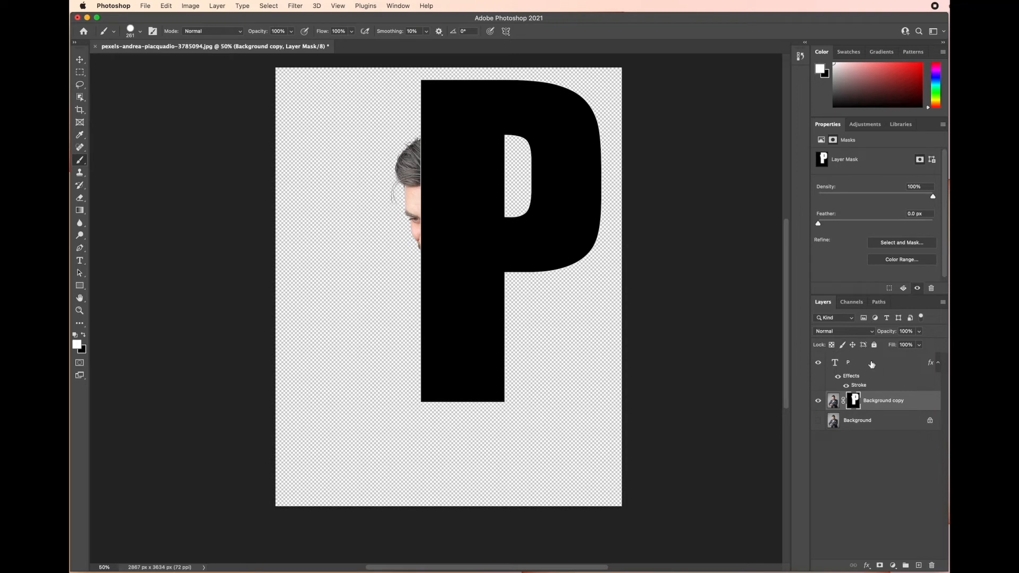
{"action": "left_click", "coordinate": [874, 364]}
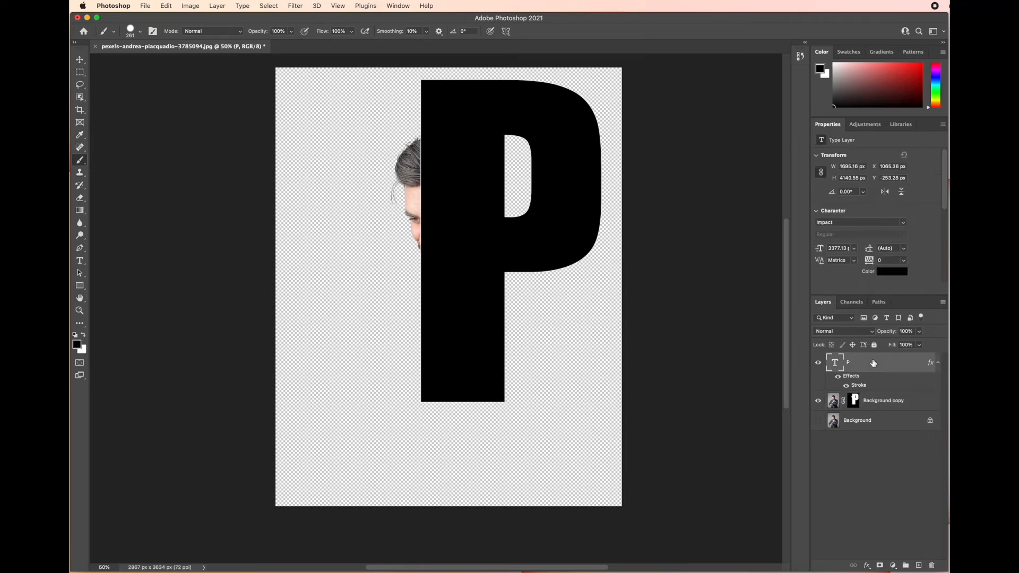
{"action": "left_click_drag", "start_coordinate": [882, 362], "coordinate": [881, 413]}
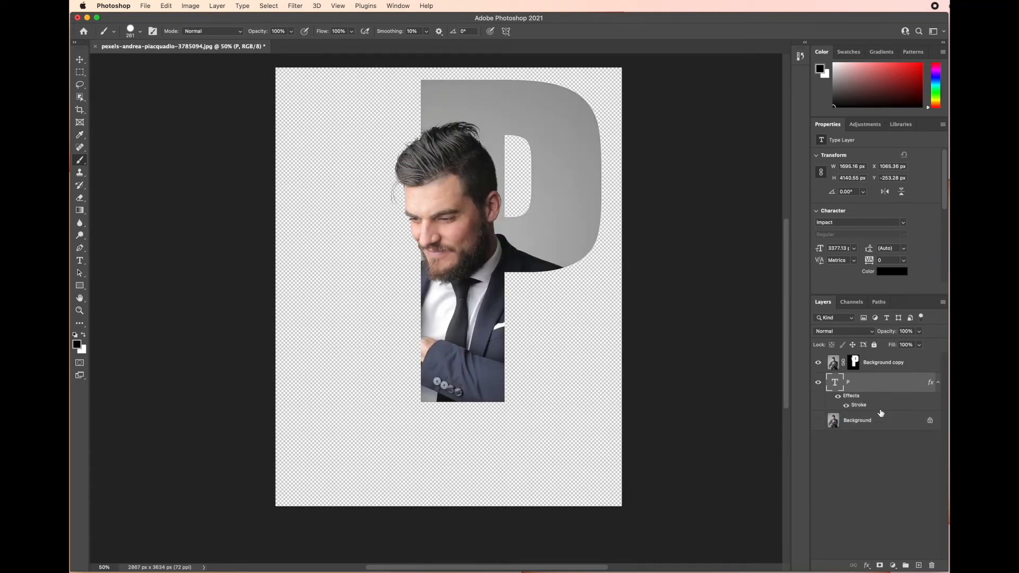
Step: With the Background layer selected, sample #505569 from the man's jacket as foreground color and keep white as background color
{"action": "left_click", "coordinate": [881, 417]}
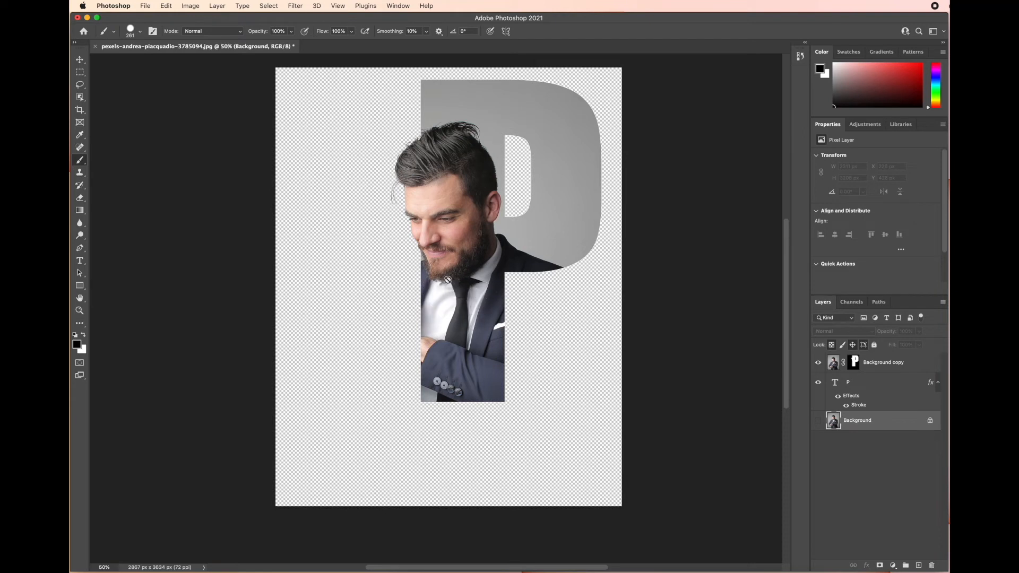
{"action": "left_click", "coordinate": [78, 345]}
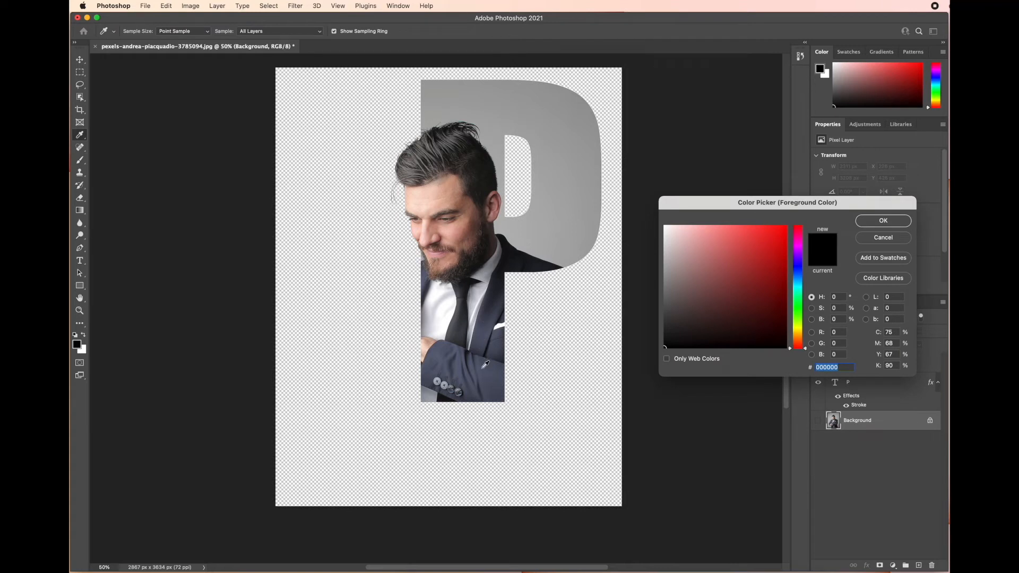
{"action": "left_click", "coordinate": [485, 335]}
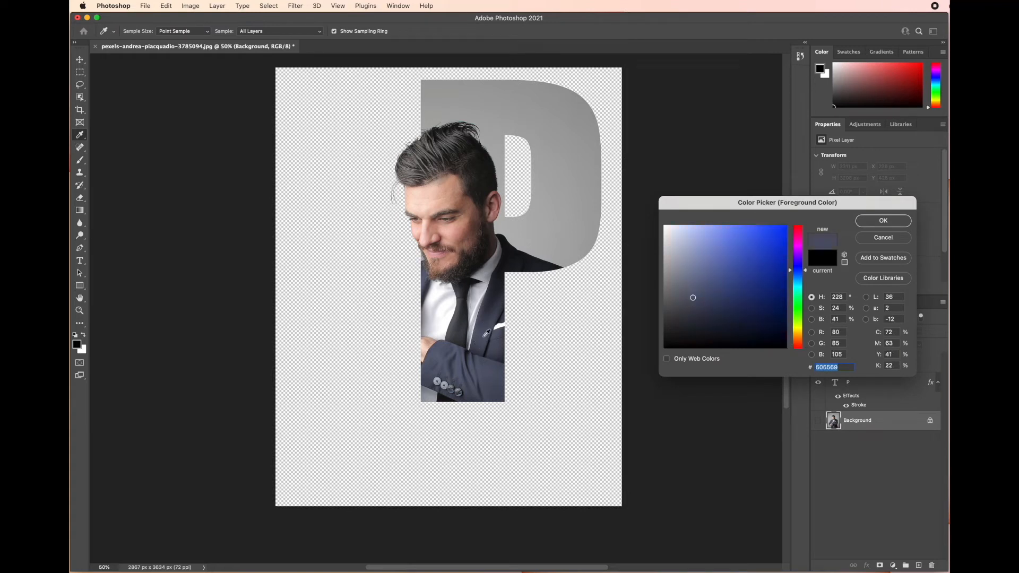
{"action": "left_click", "coordinate": [885, 222]}
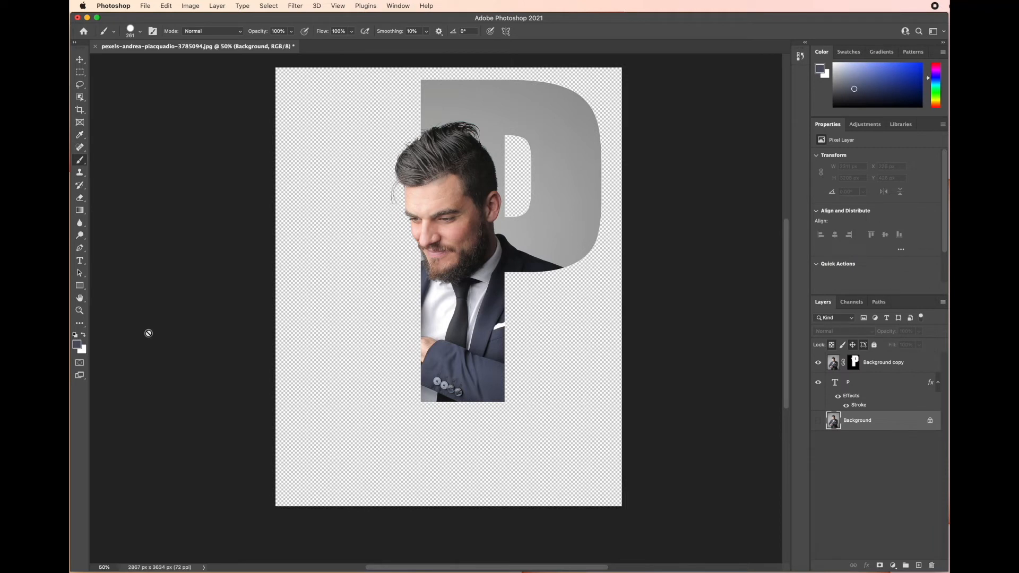
{"action": "left_click", "coordinate": [82, 351]}
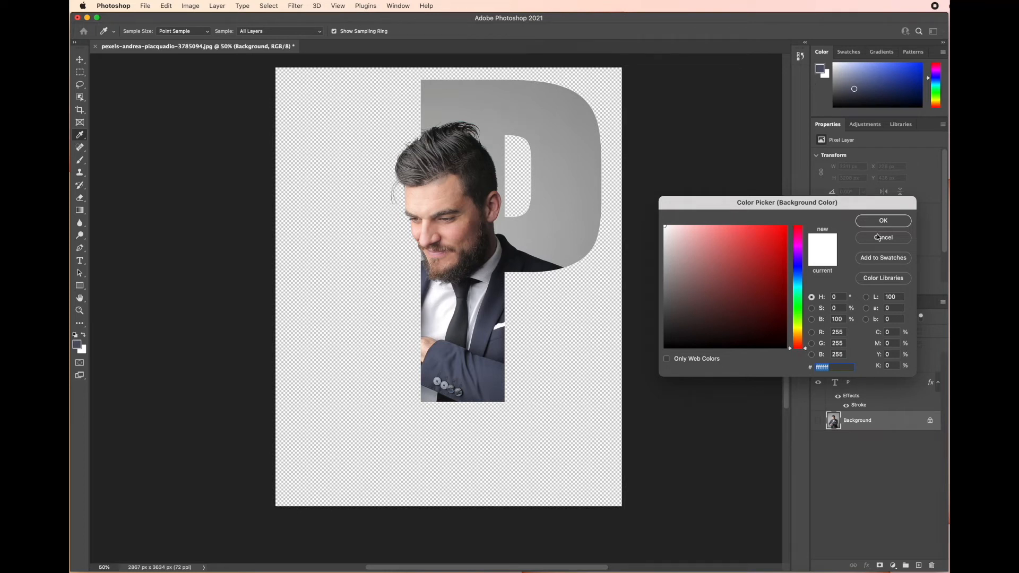
{"action": "left_click", "coordinate": [895, 222]}
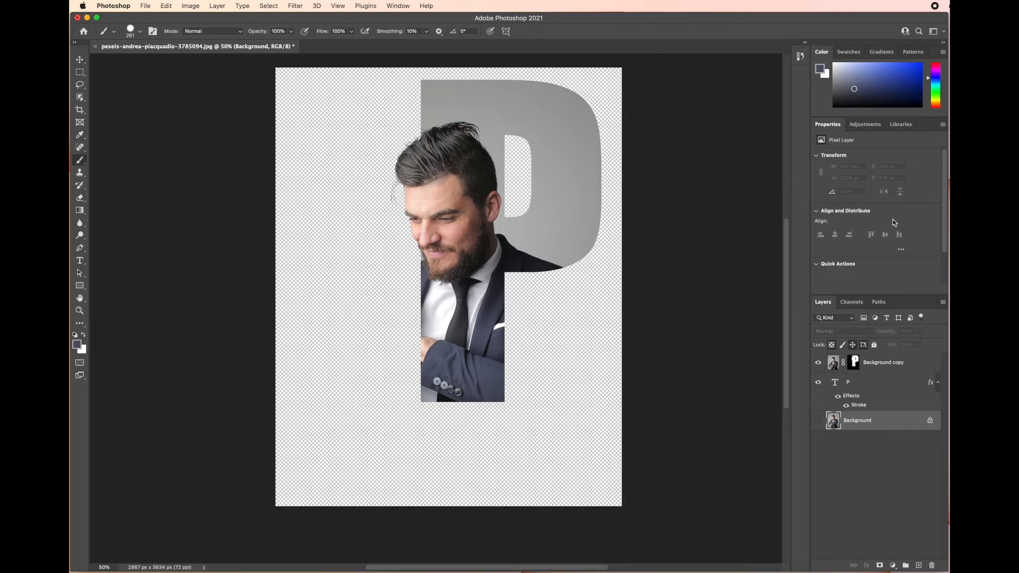
Step: Add a Gradient Fill layer above the Background using the Foreground to Background preset, linear style, 90° angle and 100% scale
{"action": "left_click", "coordinate": [894, 566]}
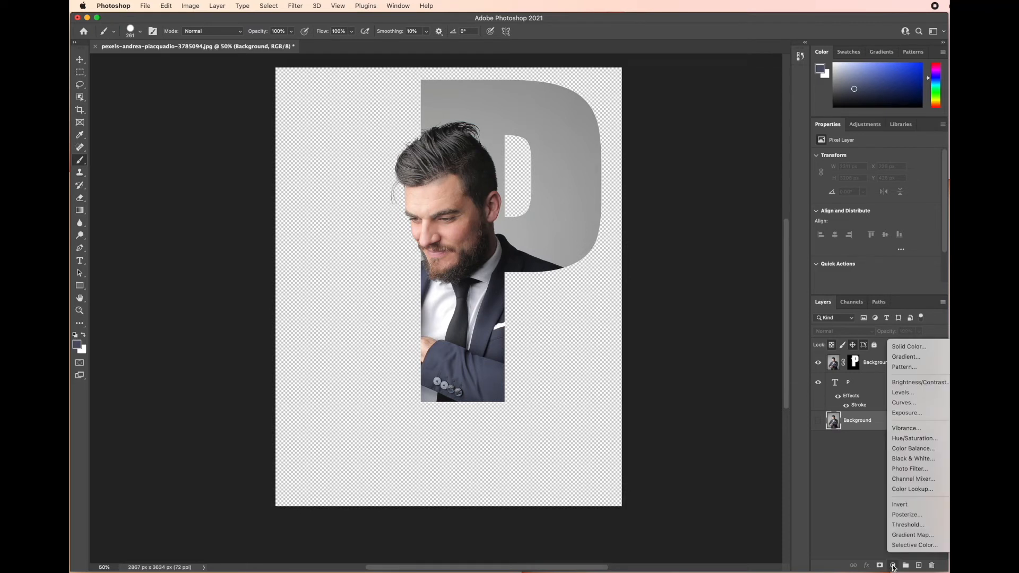
{"action": "left_click", "coordinate": [911, 358]}
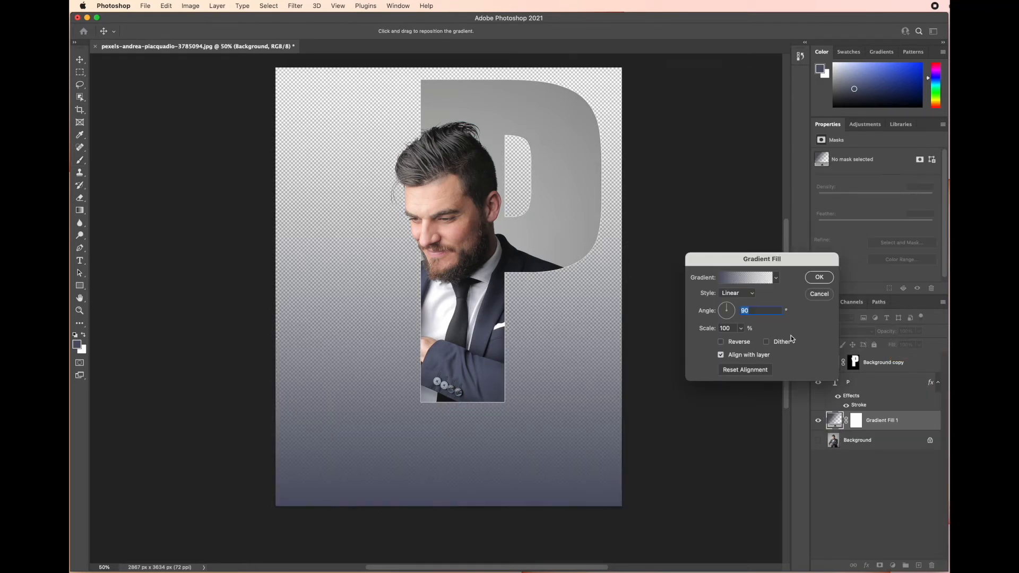
{"action": "left_click", "coordinate": [776, 277]}
{"action": "left_click", "coordinate": [699, 297]}
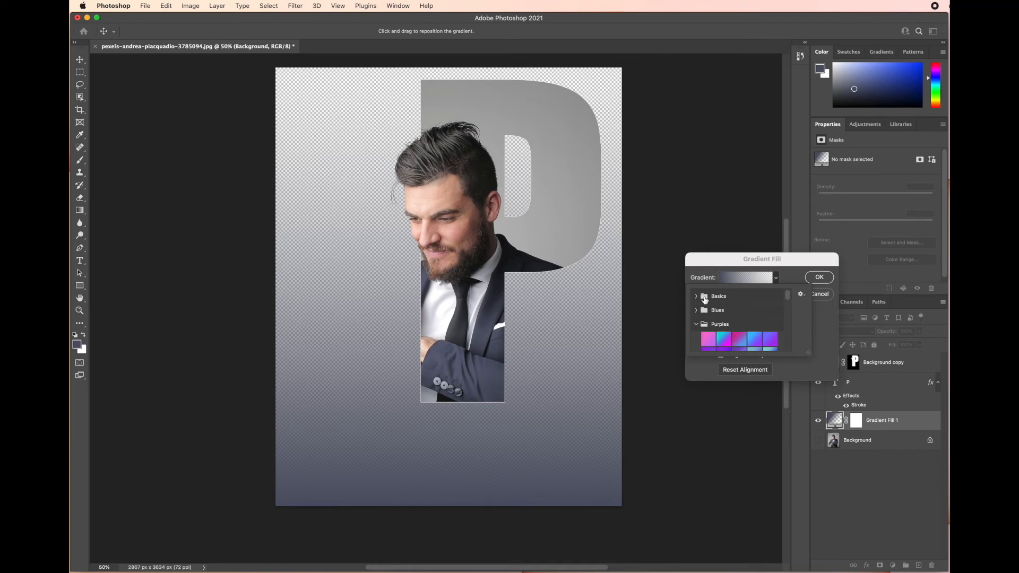
{"action": "left_click", "coordinate": [697, 296]}
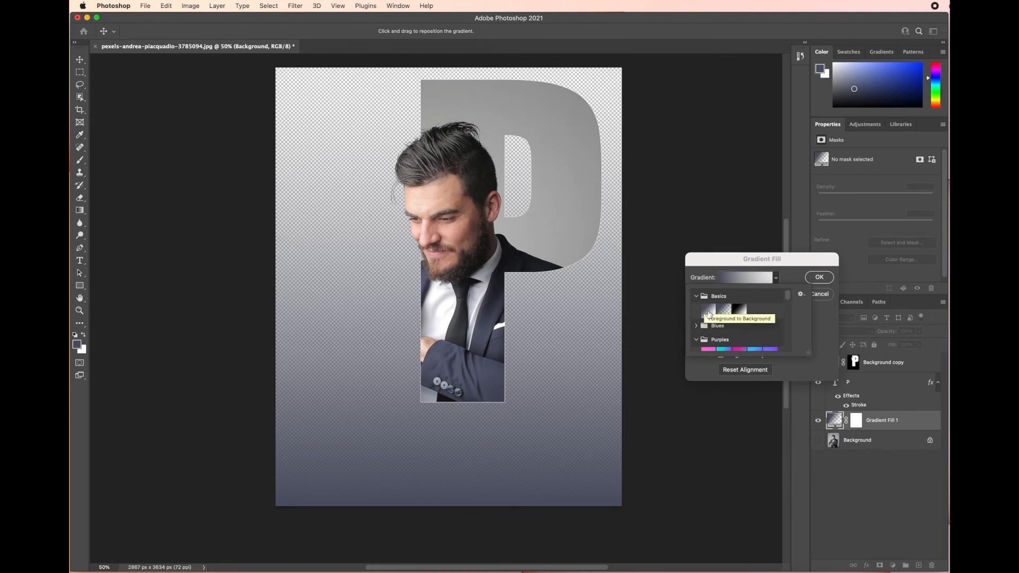
{"action": "left_click", "coordinate": [710, 312]}
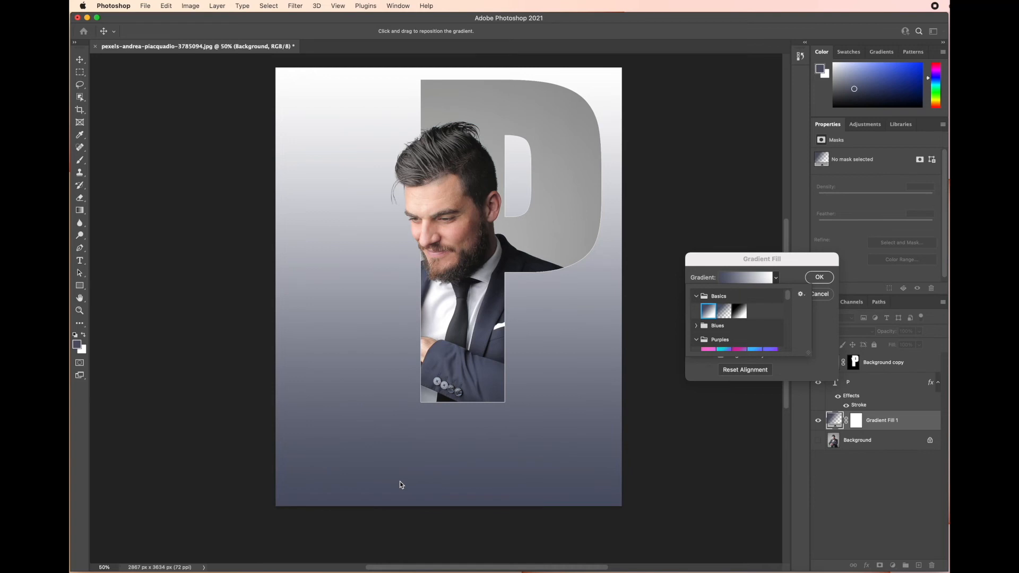
{"action": "left_click", "coordinate": [822, 276]}
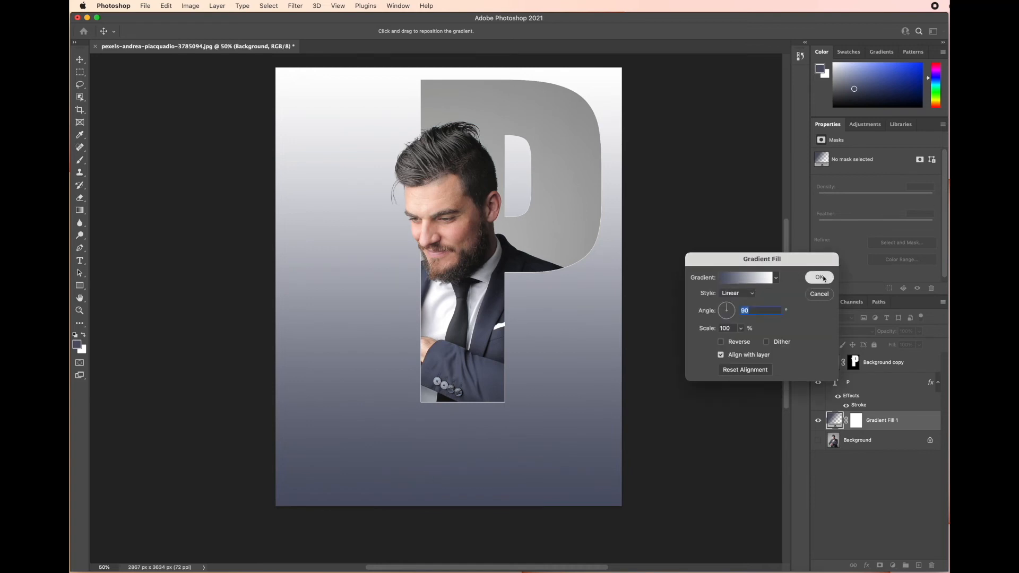
Step: Accept the gradient fill and add the text "Mindset" in 600 pt Impact across the lower part of the canvas
{"action": "left_click", "coordinate": [822, 276]}
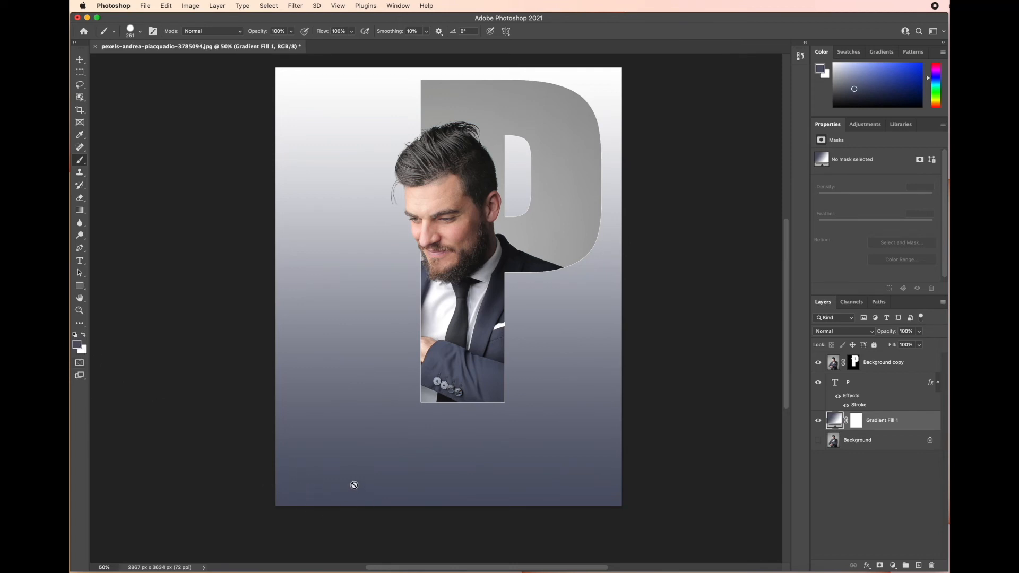
{"action": "key", "text": "t"}
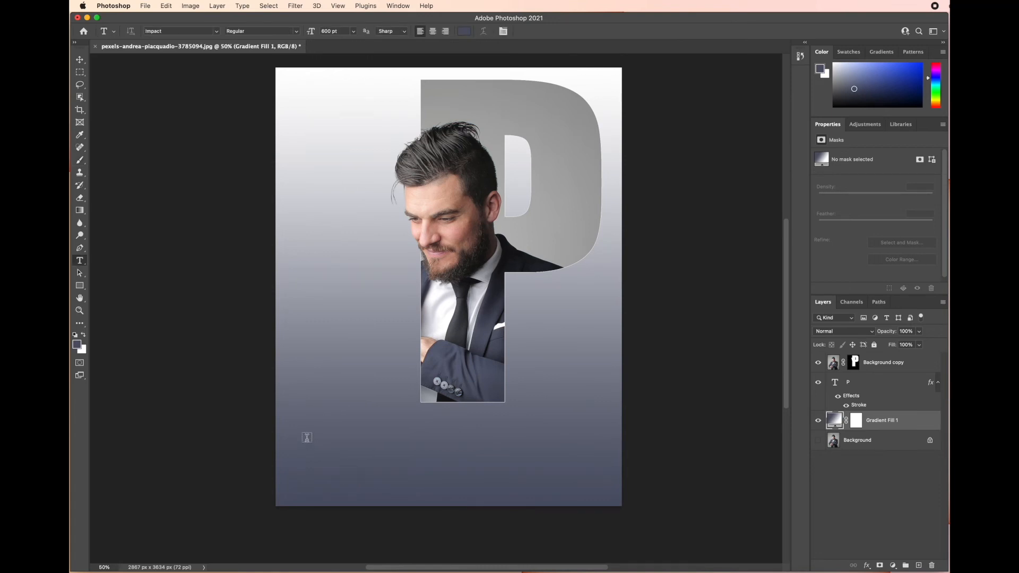
{"action": "scroll", "coordinate": [306, 437], "scroll_direction": "right", "scroll_amount": 2}
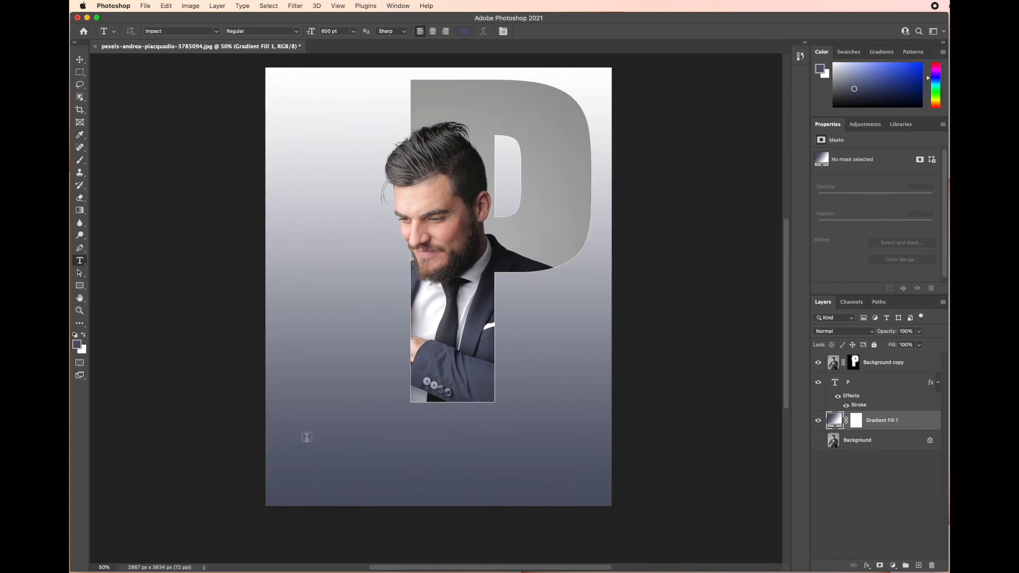
{"action": "left_click", "coordinate": [307, 438]}
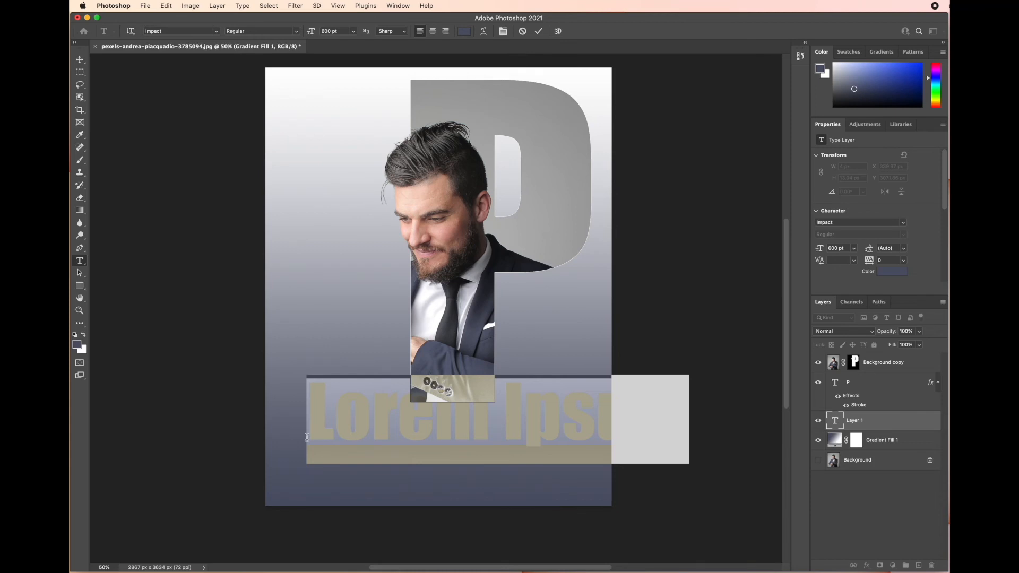
{"action": "type", "text": "Mindset"}
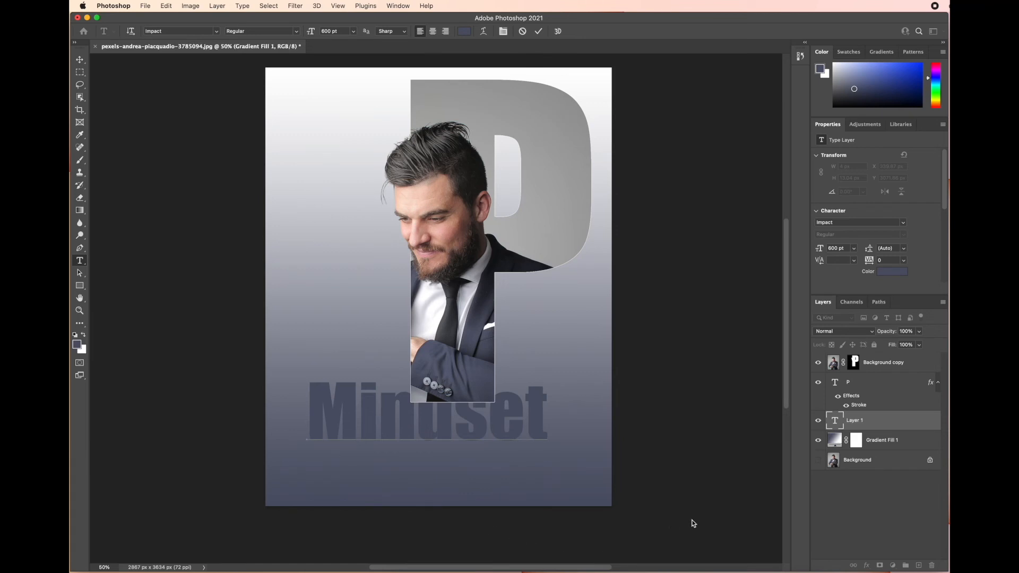
{"action": "left_click", "coordinate": [879, 508]}
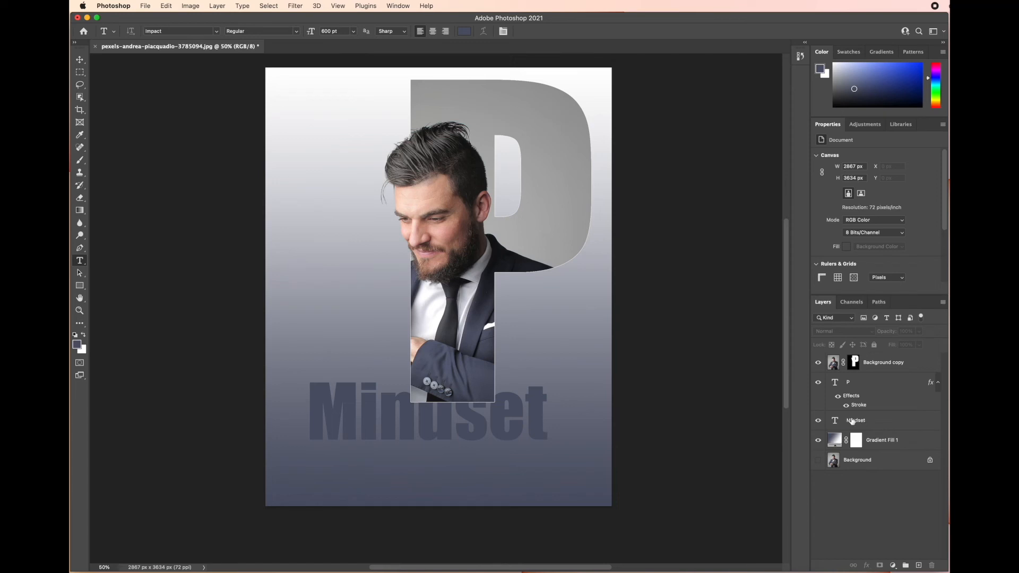
Step: Move the Mindset text down so it sits just below the base of the letter P
{"action": "left_click", "coordinate": [909, 423]}
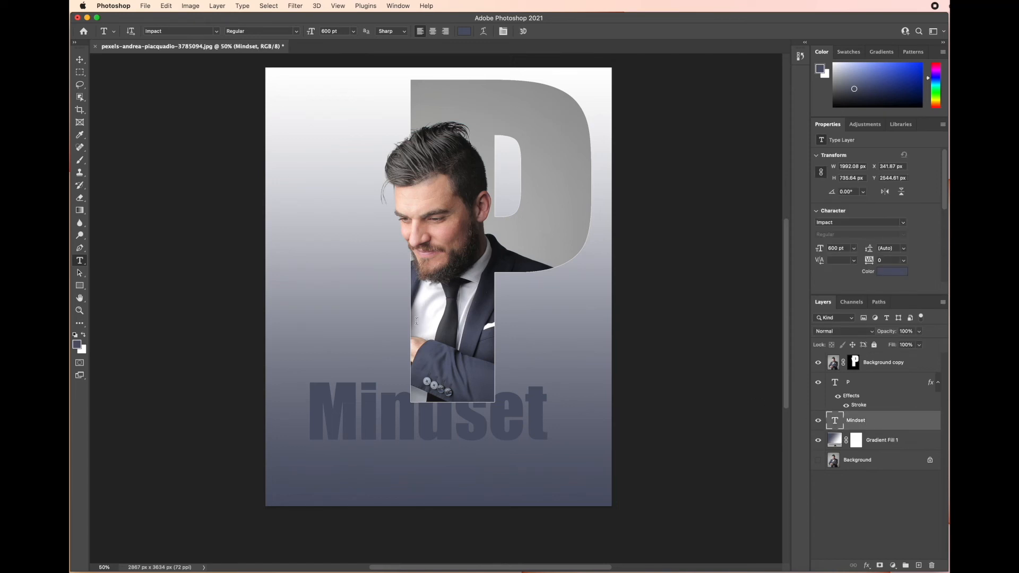
{"action": "left_click", "coordinate": [80, 61]}
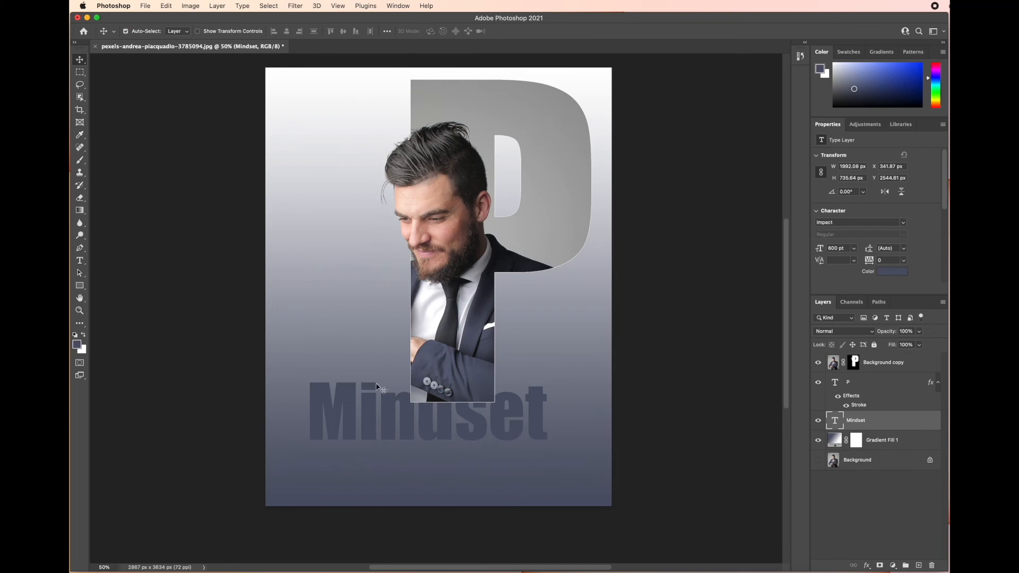
{"action": "left_click_drag", "start_coordinate": [396, 417], "coordinate": [390, 442]}
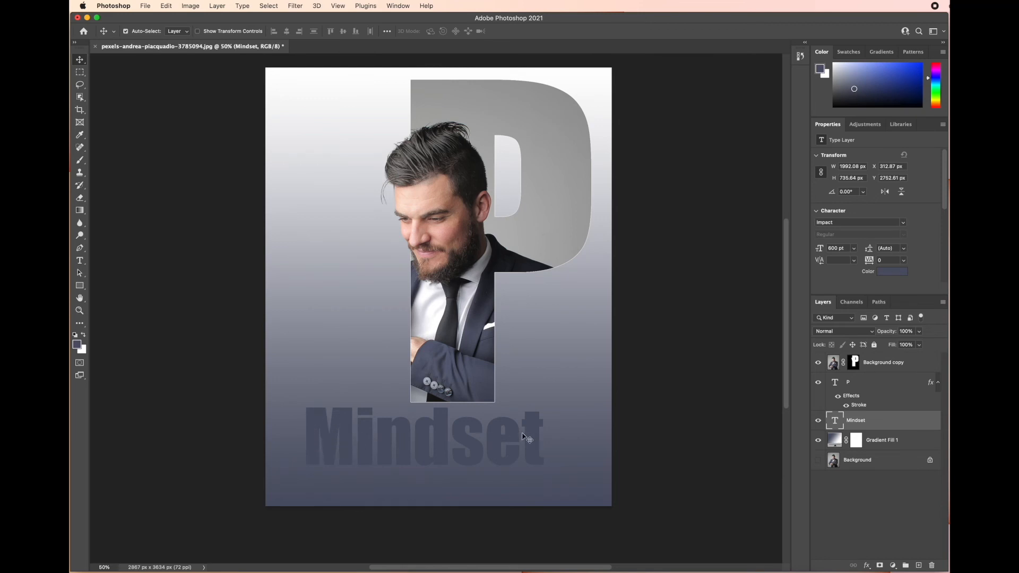
Step: Add a white 2 px outside Stroke at 100% opacity to the Mindset text layer
{"action": "double_click", "coordinate": [903, 422]}
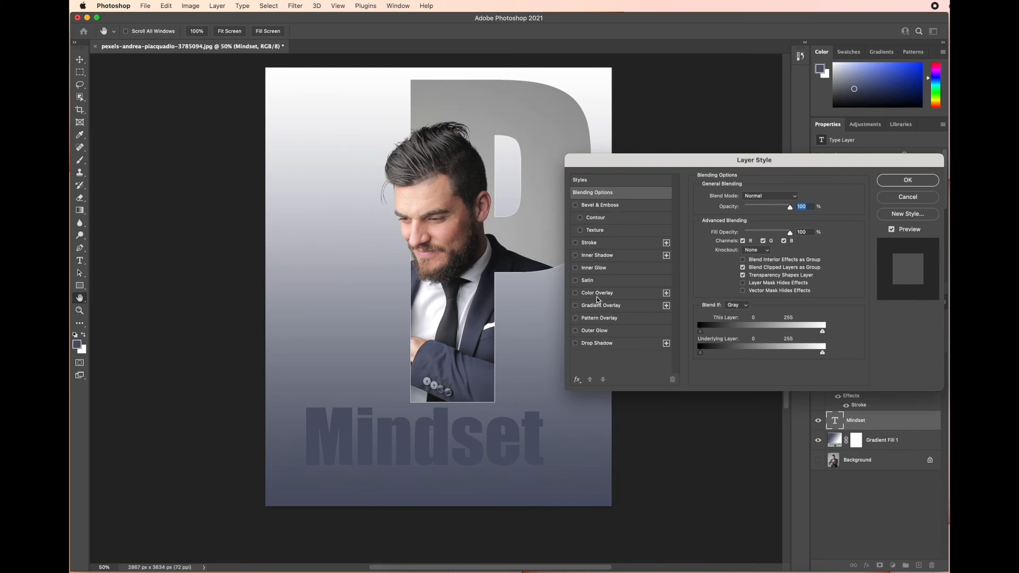
{"action": "left_click", "coordinate": [593, 245]}
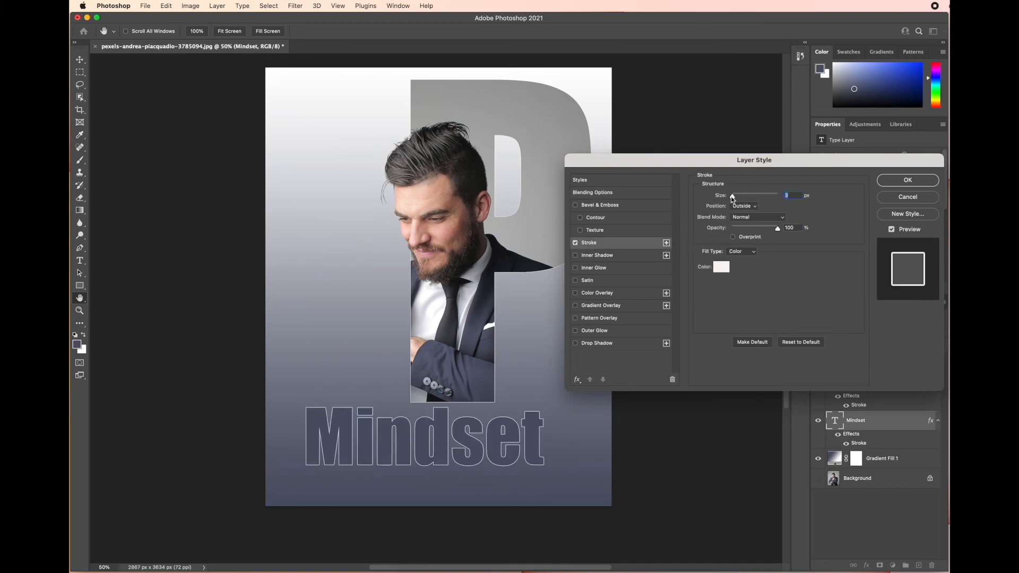
{"action": "left_click", "coordinate": [732, 197]}
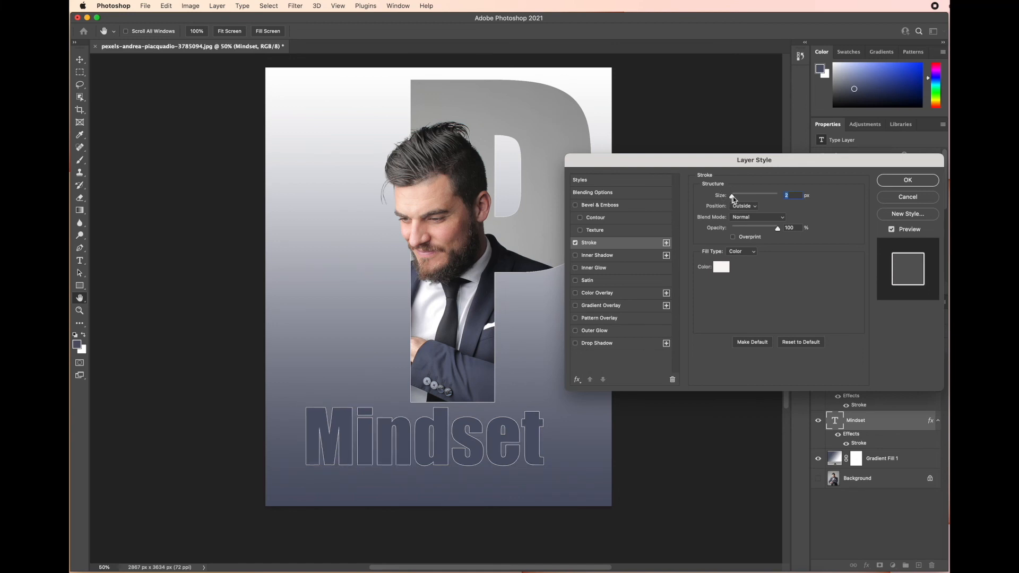
{"action": "left_click", "coordinate": [910, 181]}
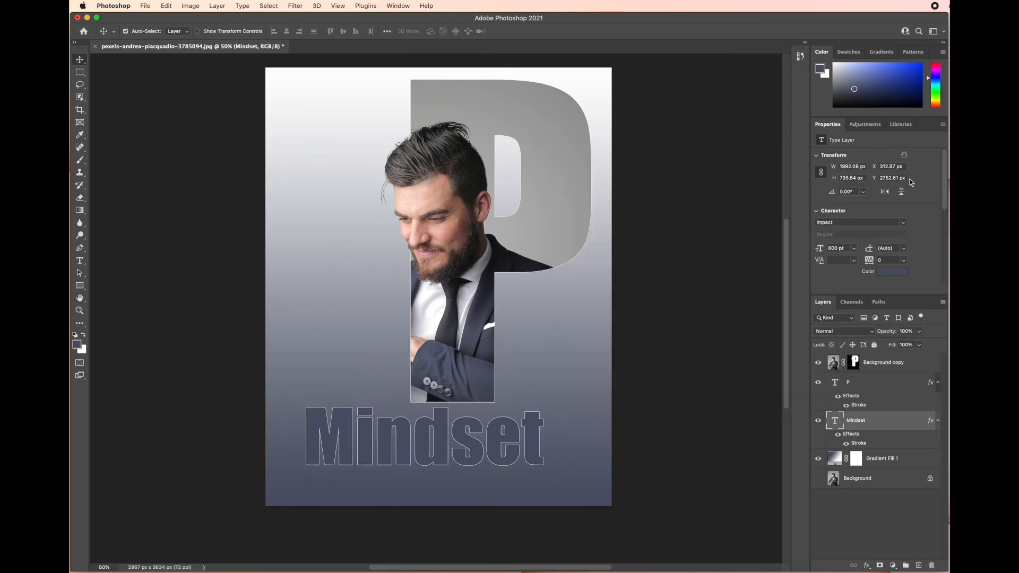
{"action": "left_click", "coordinate": [907, 502]}
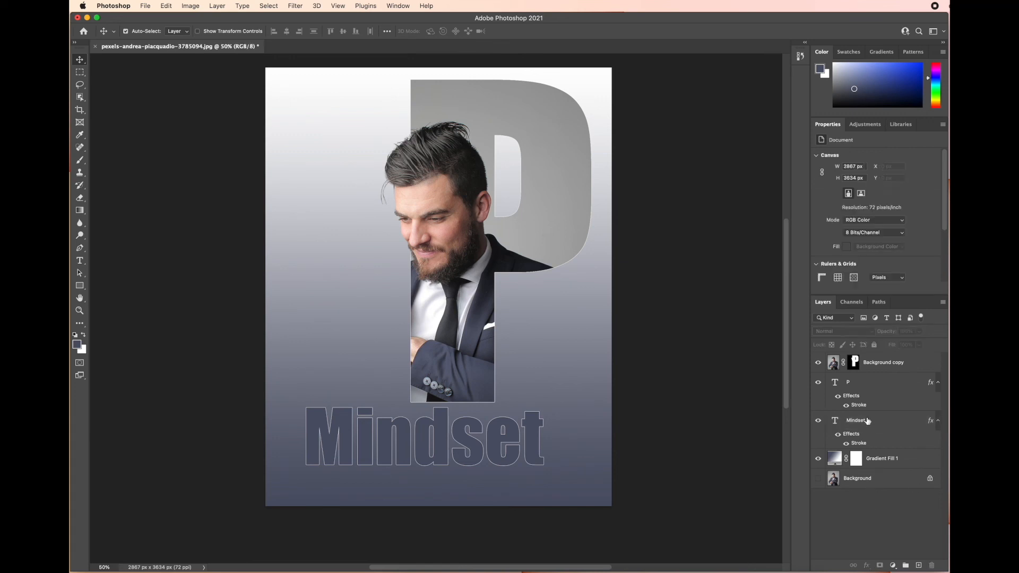
Step: Duplicate the Mindset text layer and offset the copy downward and slightly to the right of the original
{"action": "left_click", "coordinate": [890, 422]}
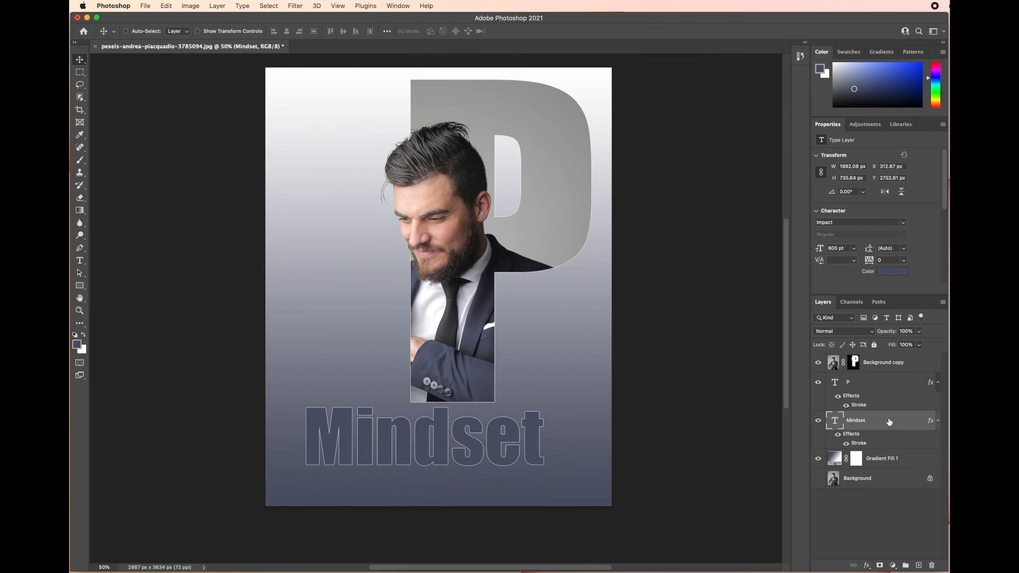
{"action": "key", "text": "super+j"}
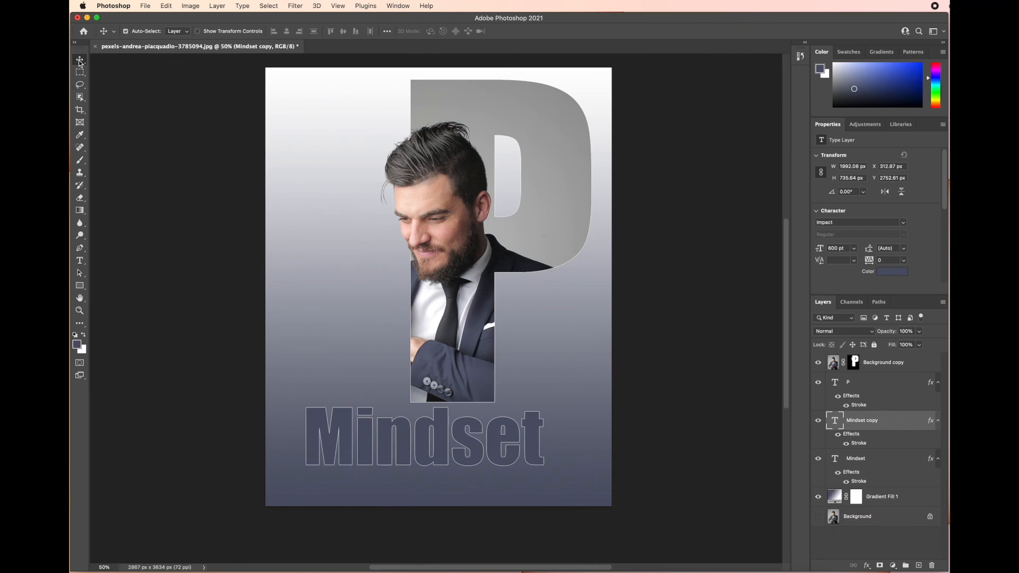
{"action": "left_click_drag", "start_coordinate": [347, 433], "coordinate": [365, 464]}
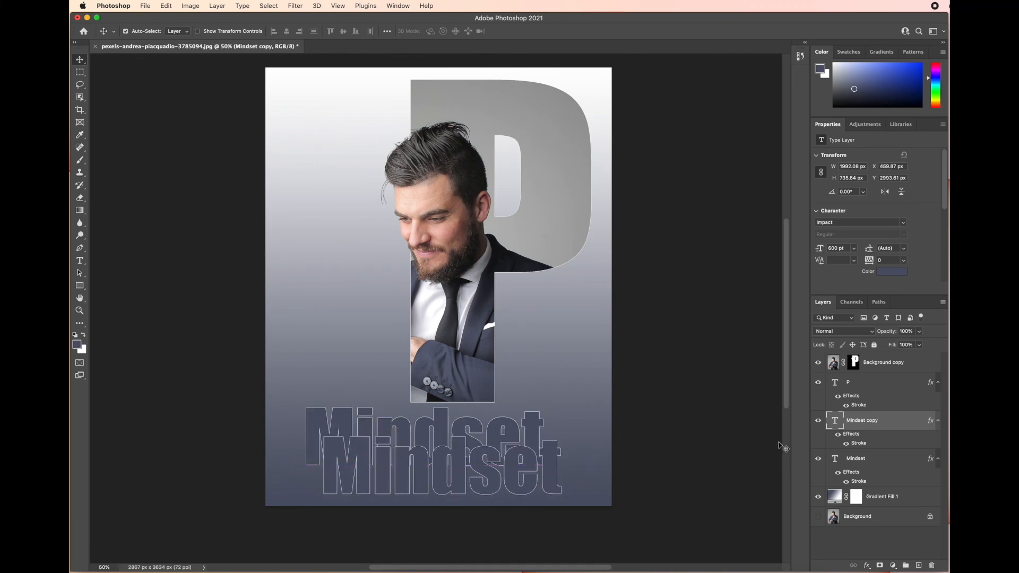
Step: Set the font size of the duplicated Mindset text to 200 pt
{"action": "double_click", "coordinate": [836, 423]}
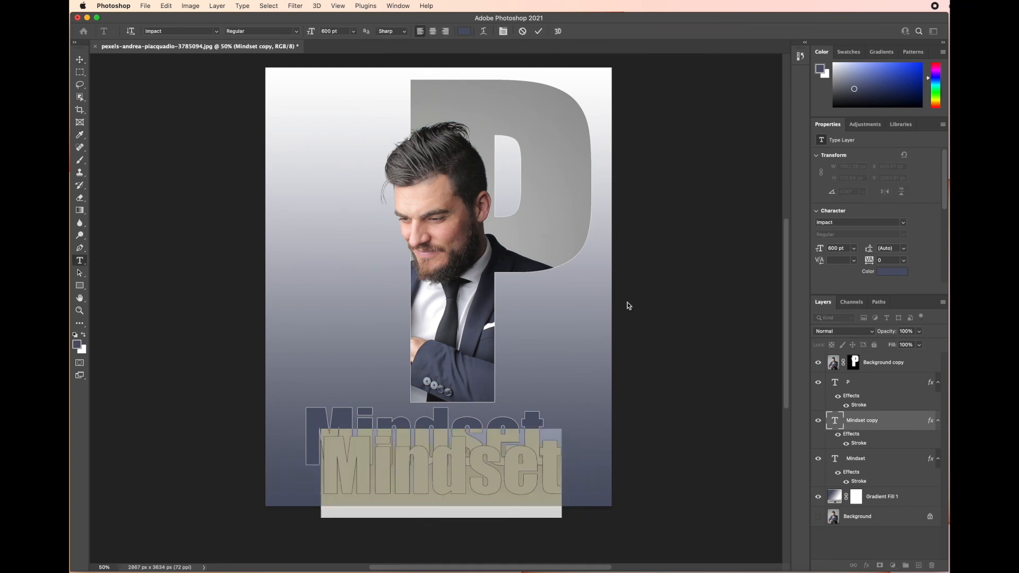
{"action": "left_click", "coordinate": [325, 31]}
{"action": "left_click", "coordinate": [323, 31]}
{"action": "key", "text": "BackSpace"}
{"action": "type", "text": "2"}
{"action": "key", "text": "Return"}
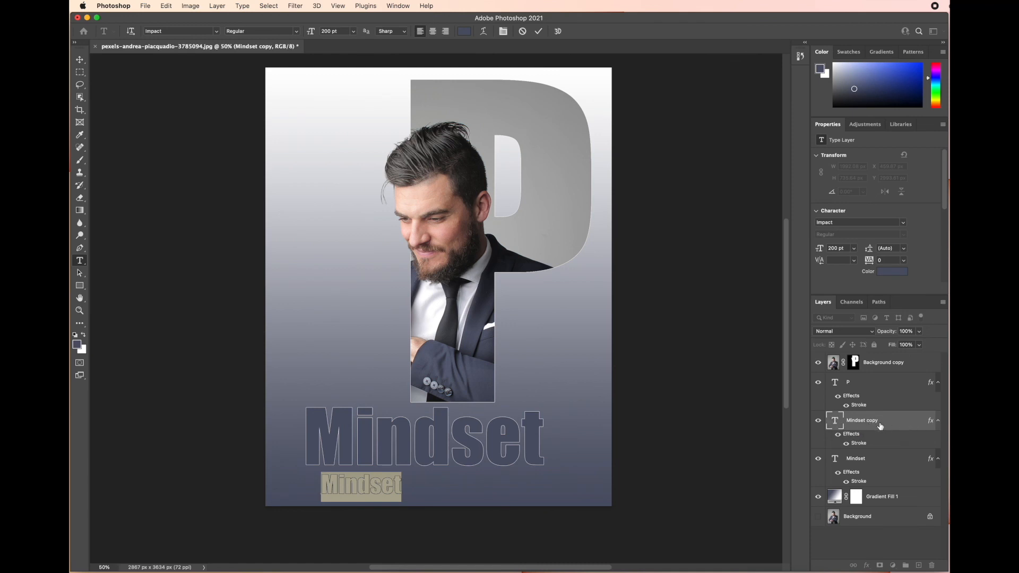
{"action": "key", "text": "super+Return"}
Step: Replace the wording of the small Mindset copy with "is everything"
{"action": "left_click", "coordinate": [837, 423]}
{"action": "double_click", "coordinate": [836, 422]}
{"action": "type", "text": "is ever "}
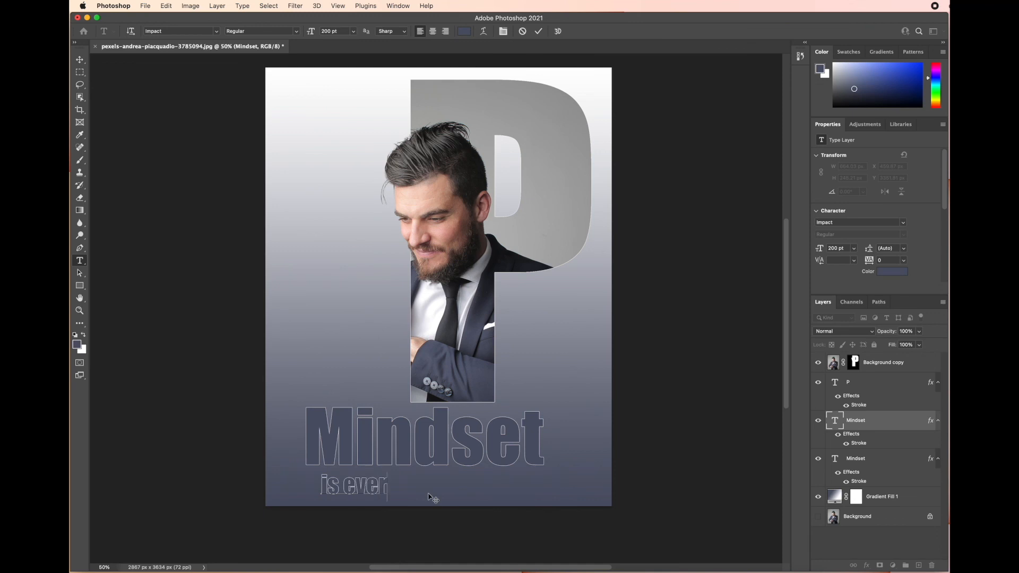
{"action": "type", "text": "ything"}
{"action": "left_click", "coordinate": [864, 544]}
Step: Move the "is everything" text directly under Mindset, lining up its right end with the end of the word
{"action": "key", "text": "v"}
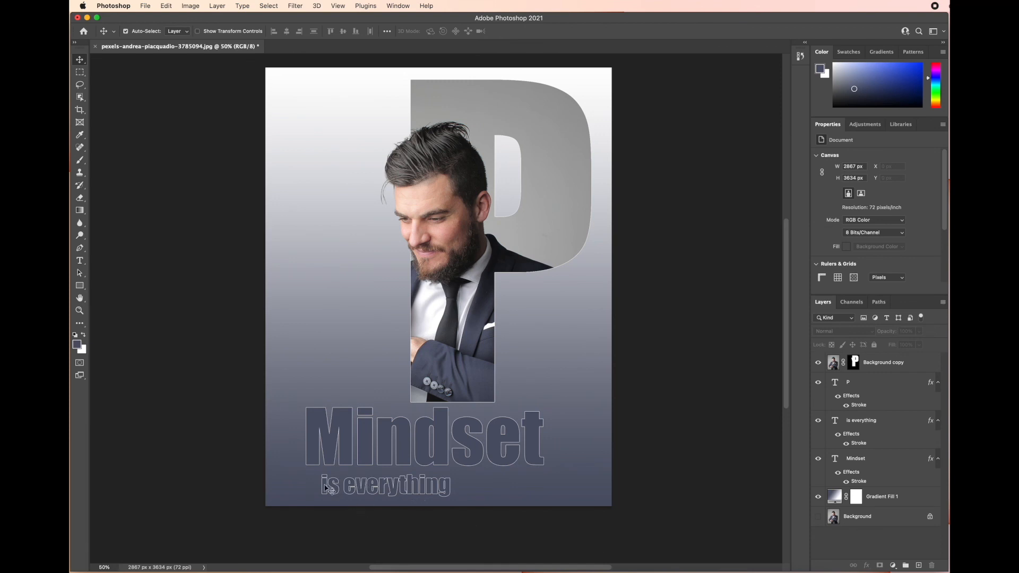
{"action": "left_click", "coordinate": [892, 423]}
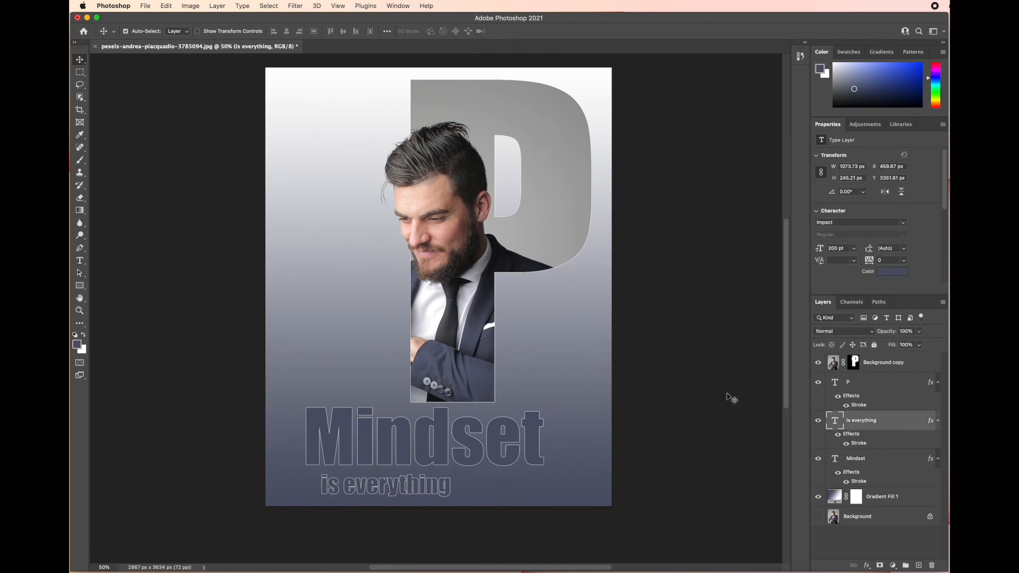
{"action": "left_click_drag", "start_coordinate": [363, 491], "coordinate": [509, 482]}
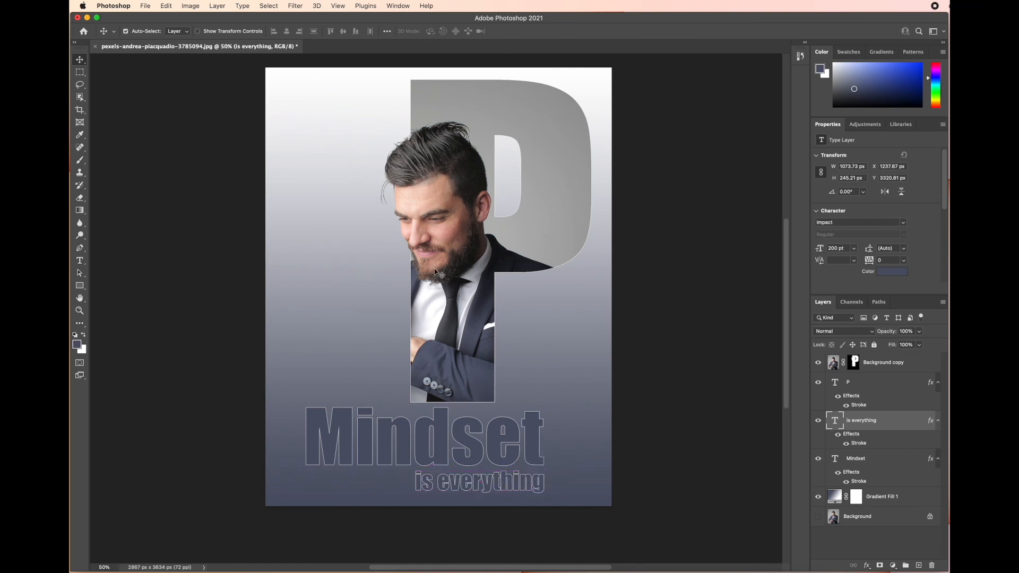